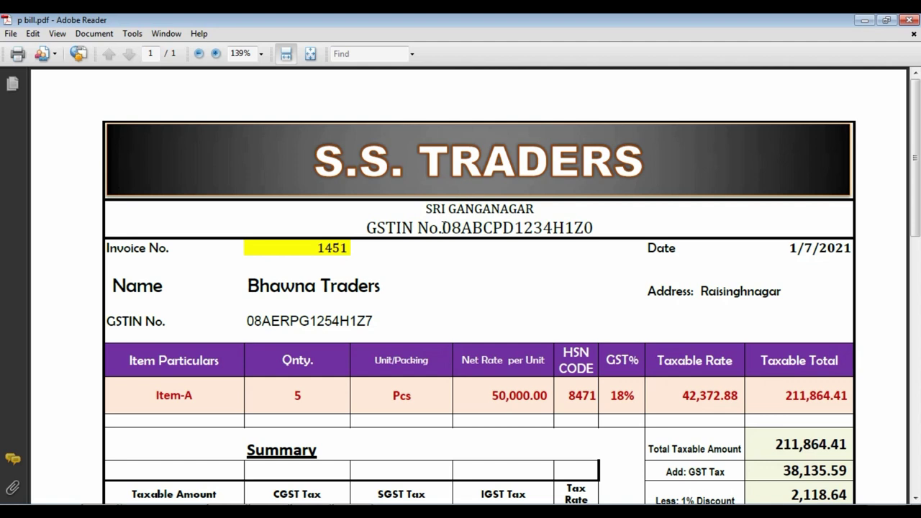
Review the purchase bill's header, party details, item line and tax summary.
{"action": "scroll", "coordinate": [348, 187], "scroll_direction": "down", "scroll_amount": 2}
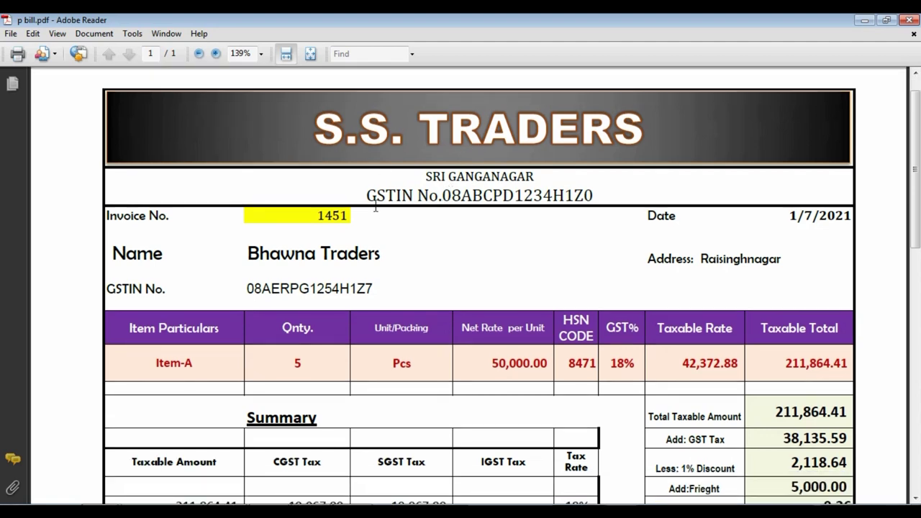
{"action": "scroll", "coordinate": [508, 80], "scroll_direction": "up", "scroll_amount": 1}
{"action": "scroll", "coordinate": [314, 288], "scroll_direction": "down", "scroll_amount": 1}
{"action": "scroll", "coordinate": [313, 294], "scroll_direction": "down", "scroll_amount": 1}
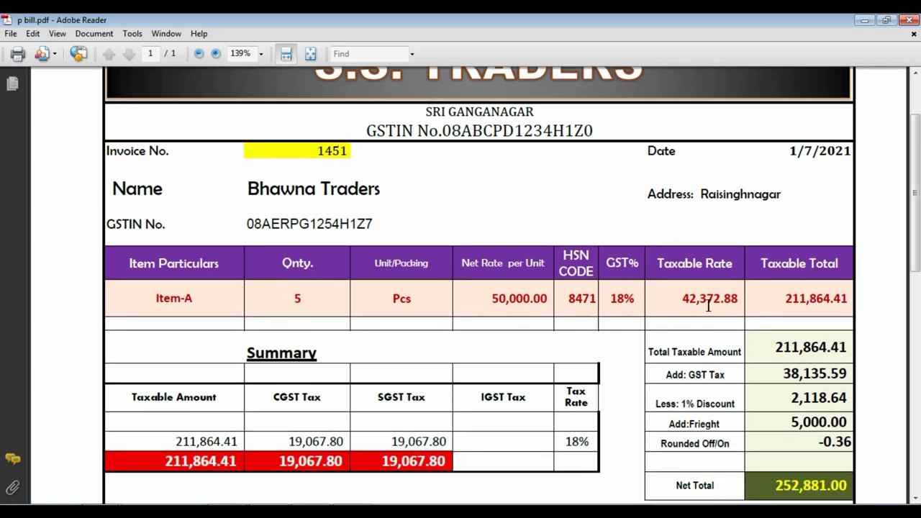
{"action": "scroll", "coordinate": [752, 307], "scroll_direction": "down", "scroll_amount": 1}
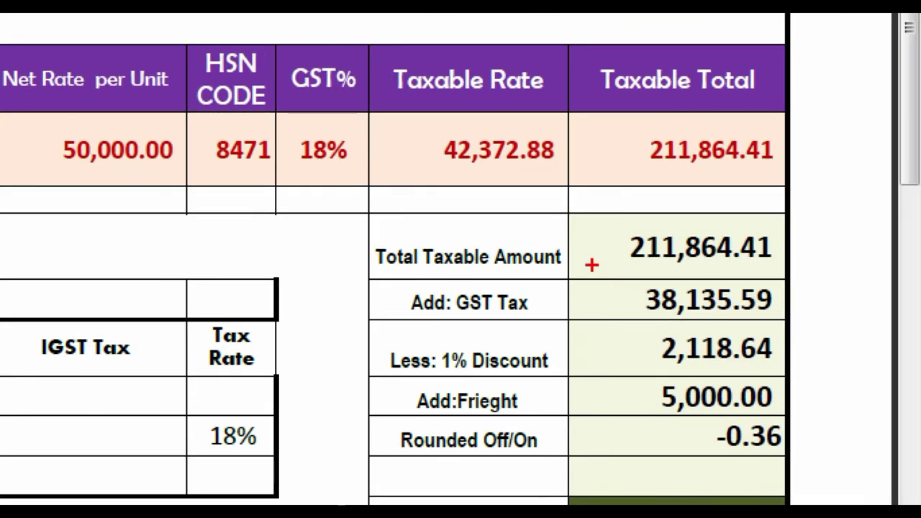
Examine the bill's total taxable amount, GST tax, 1% discount and freight lines.
{"action": "left_click_drag", "start_coordinate": [571, 207], "coordinate": [789, 505]}
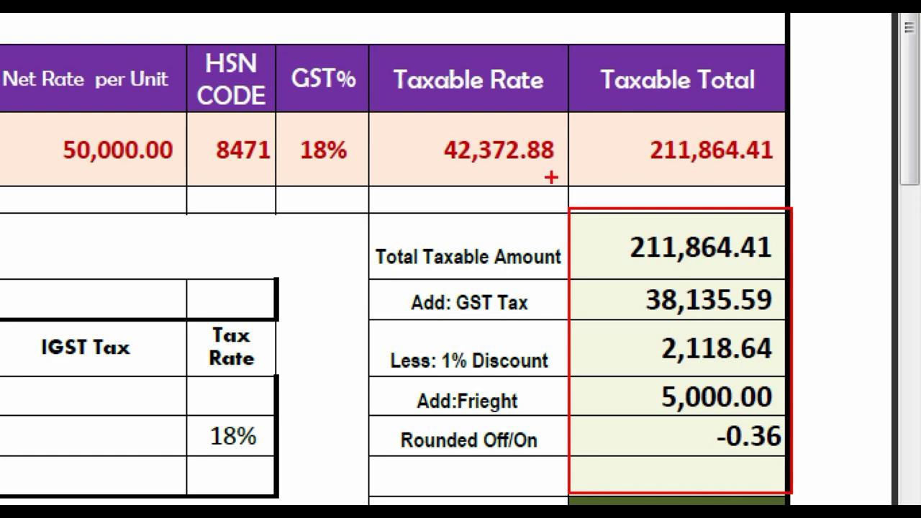
{"action": "left_click_drag", "start_coordinate": [592, 230], "coordinate": [639, 213]}
{"action": "mouse_move", "coordinate": [588, 291]}
{"action": "left_mouse_down"}
{"action": "mouse_move", "coordinate": [609, 310]}
{"action": "mouse_move", "coordinate": [665, 267]}
{"action": "left_mouse_up"}
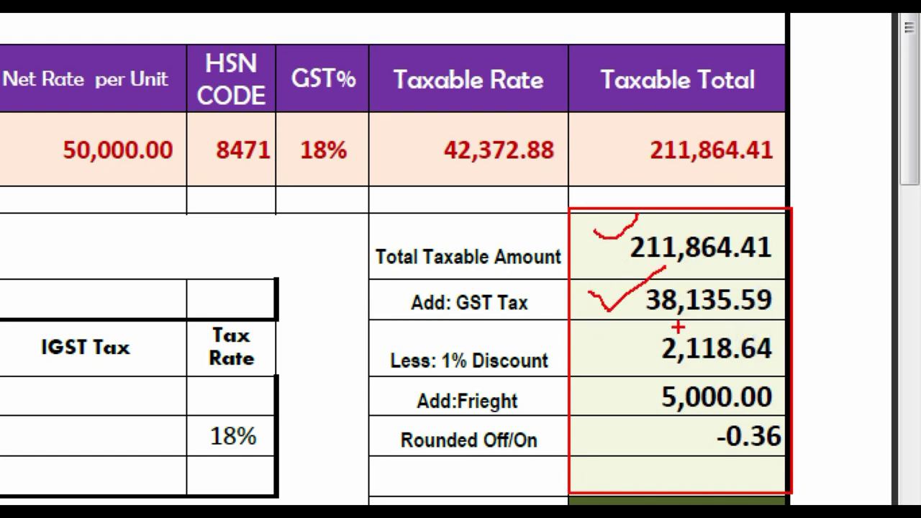
{"action": "mouse_move", "coordinate": [337, 329]}
{"action": "left_mouse_down"}
{"action": "mouse_move", "coordinate": [497, 372]}
{"action": "mouse_move", "coordinate": [587, 377]}
{"action": "left_mouse_up"}
{"action": "left_click_drag", "start_coordinate": [398, 377], "coordinate": [576, 415]}
{"action": "mouse_move", "coordinate": [617, 376]}
{"action": "left_mouse_down"}
{"action": "mouse_move", "coordinate": [643, 405]}
{"action": "mouse_move", "coordinate": [793, 415]}
{"action": "left_mouse_up"}
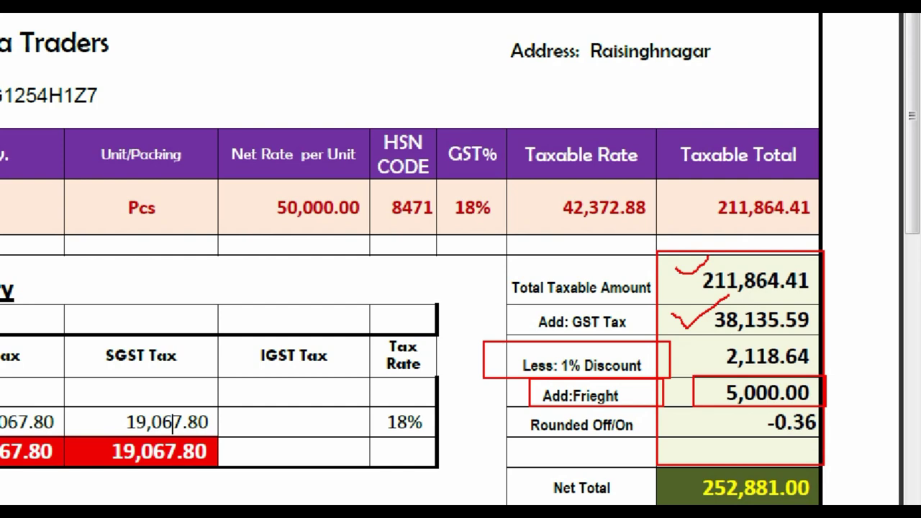
{"action": "key", "text": "Escape"}
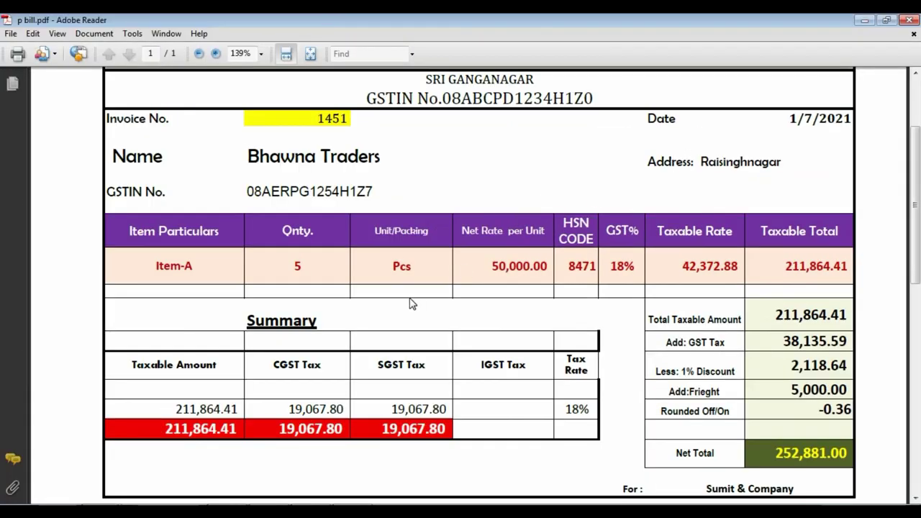
Switch to the Journal Entry workbook in Excel and compare its GST 18% purchase amount with the total taxable amount on the PDF bill.
{"action": "key", "text": "alt+Tab"}
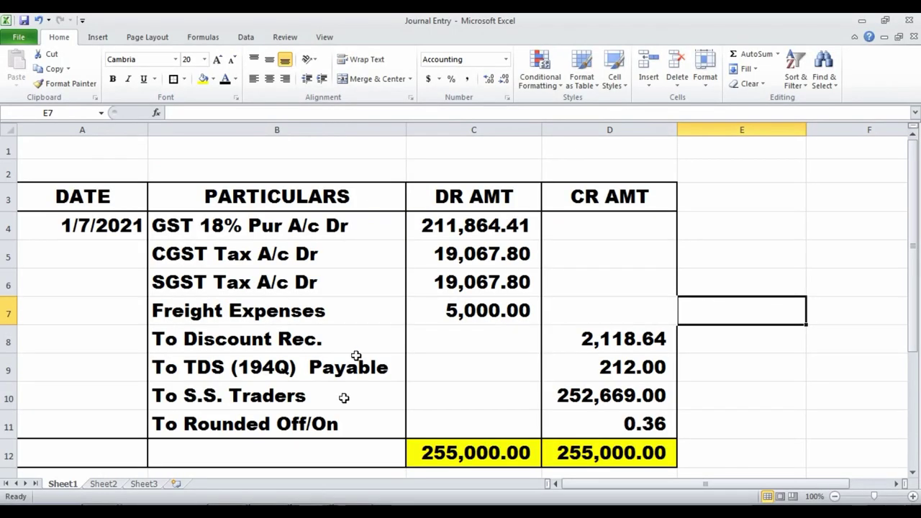
{"action": "left_click", "coordinate": [448, 332]}
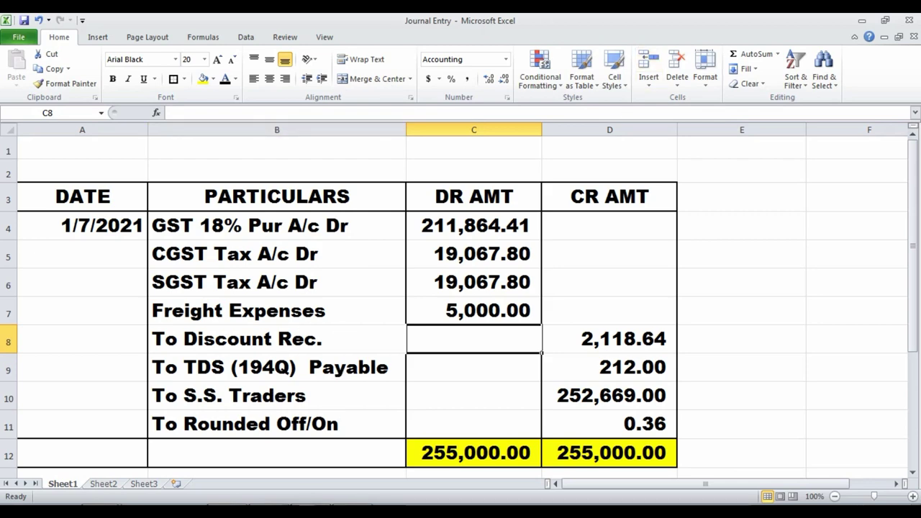
{"action": "key", "text": "alt+Tab"}
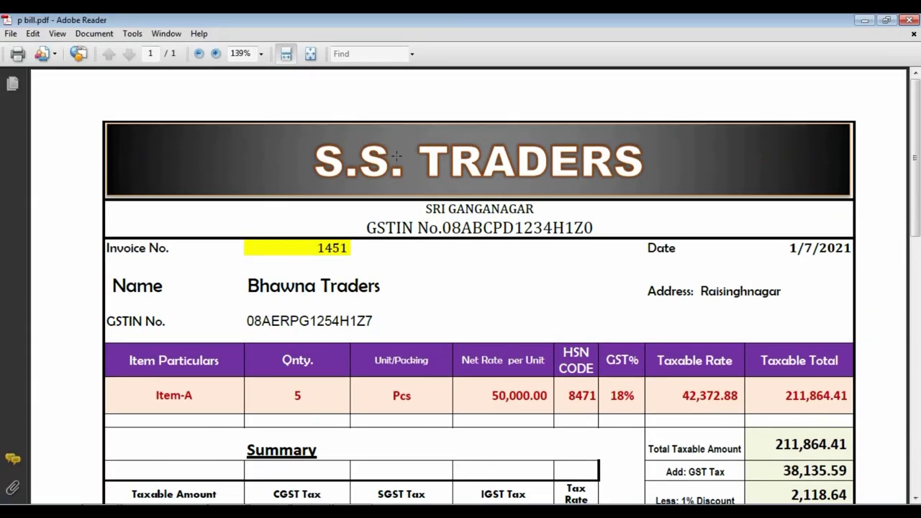
{"action": "scroll", "coordinate": [397, 159], "scroll_direction": "down", "scroll_amount": 5}
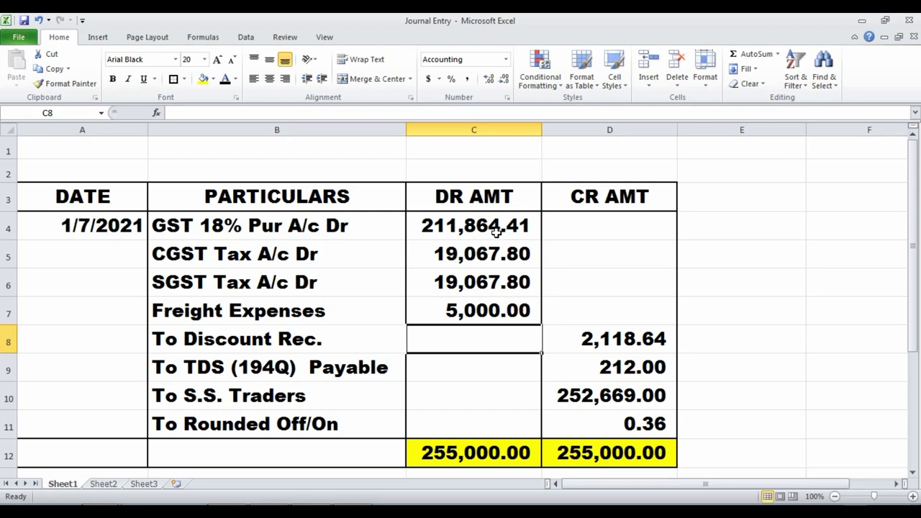
{"action": "key", "text": "alt+Tab"}
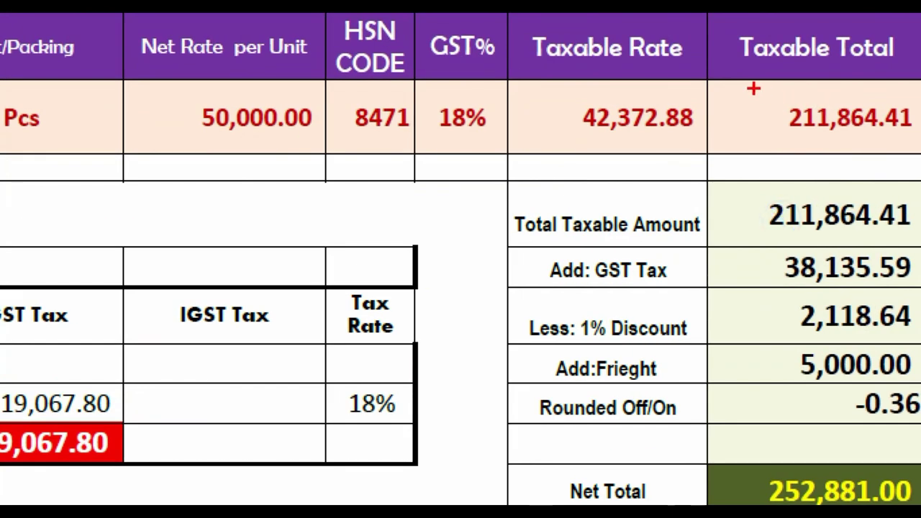
{"action": "left_click", "coordinate": [775, 187]}
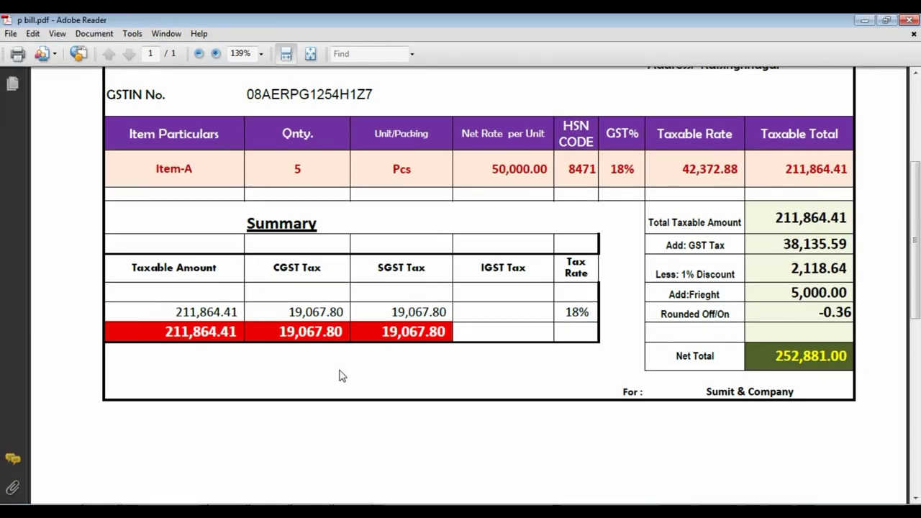
Check the journal's CGST and SGST debit lines in Excel against the tax summary of the PDF bill.
{"action": "key", "text": "alt+Tab"}
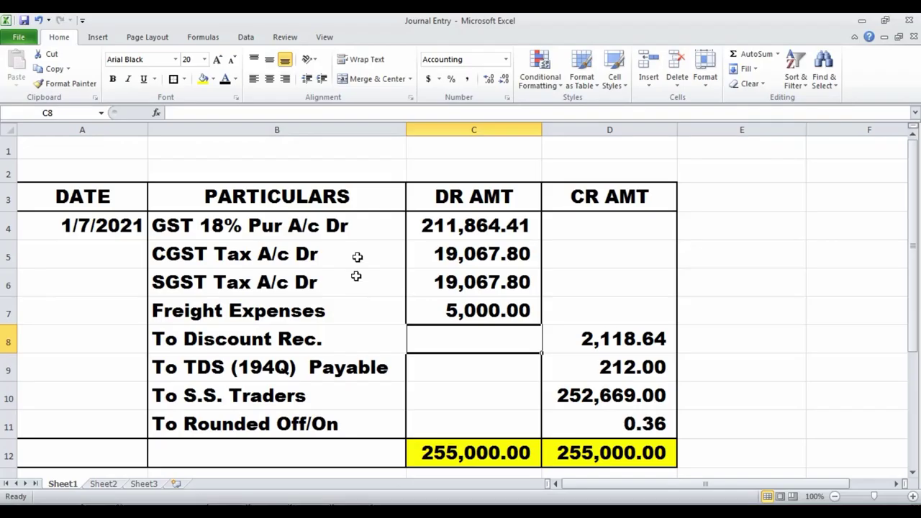
{"action": "left_click", "coordinate": [281, 261]}
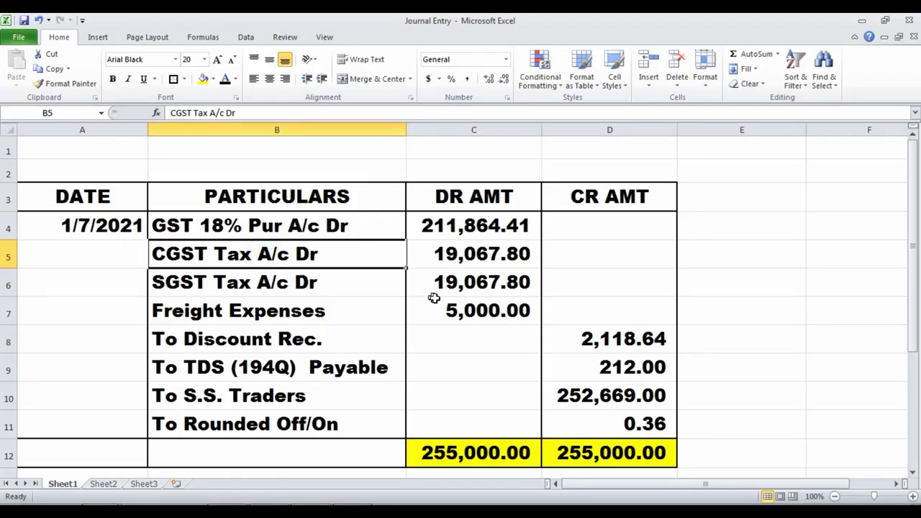
{"action": "left_click", "coordinate": [300, 283]}
{"action": "left_click", "coordinate": [432, 282]}
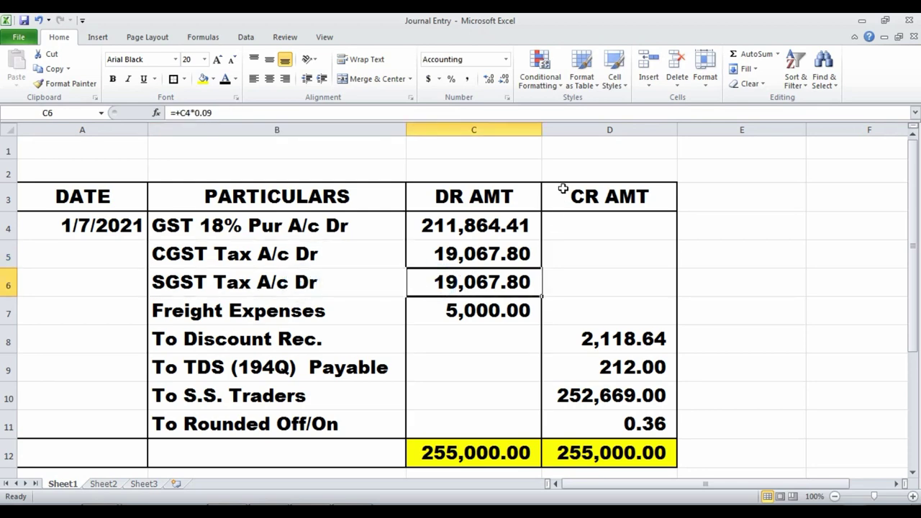
{"action": "key", "text": "alt+Tab"}
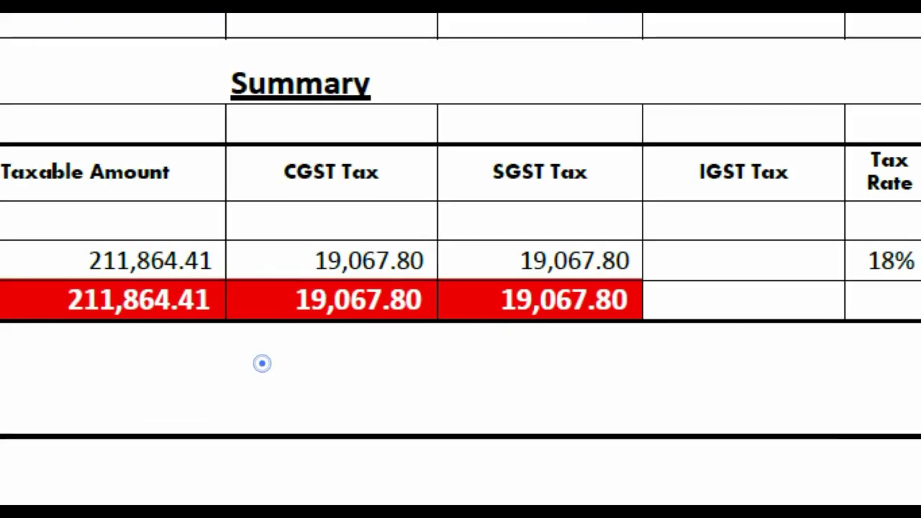
{"action": "mouse_move", "coordinate": [239, 213]}
{"action": "left_mouse_down"}
{"action": "mouse_move", "coordinate": [450, 321]}
{"action": "mouse_move", "coordinate": [448, 332]}
{"action": "left_mouse_up"}
{"action": "mouse_move", "coordinate": [467, 236]}
{"action": "left_mouse_down"}
{"action": "mouse_move", "coordinate": [500, 297]}
{"action": "mouse_move", "coordinate": [654, 326]}
{"action": "mouse_move", "coordinate": [646, 332]}
{"action": "left_mouse_up"}
{"action": "left_click_drag", "start_coordinate": [285, 201], "coordinate": [325, 210]}
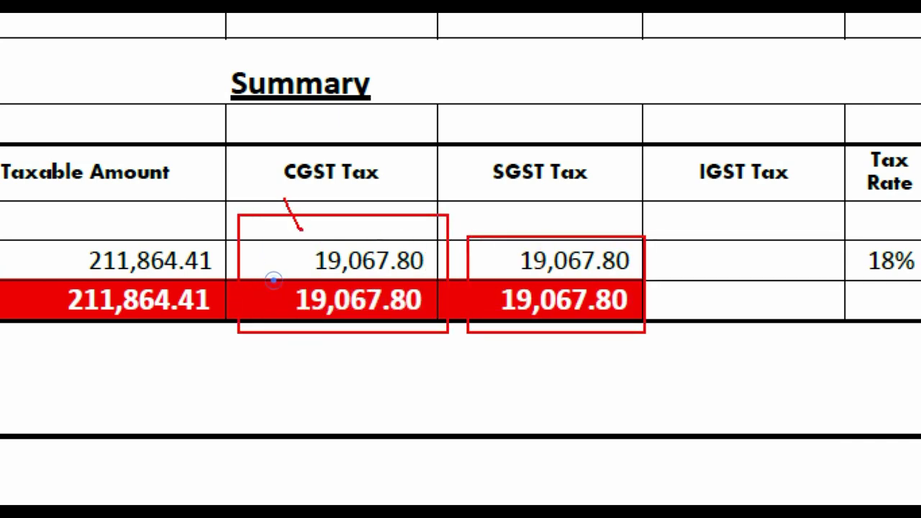
{"action": "mouse_move", "coordinate": [497, 213]}
{"action": "left_mouse_down"}
{"action": "mouse_move", "coordinate": [513, 224]}
{"action": "mouse_move", "coordinate": [538, 204]}
{"action": "left_mouse_up"}
{"action": "key", "text": "Escape"}
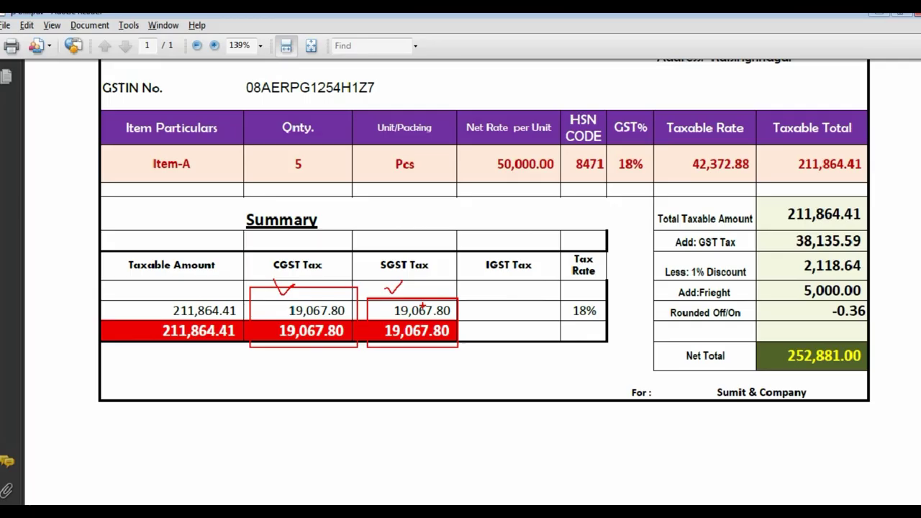
Compare the Freight Expenses debit in the Excel journal with the freight line of the PDF bill.
{"action": "key", "text": "alt+Tab"}
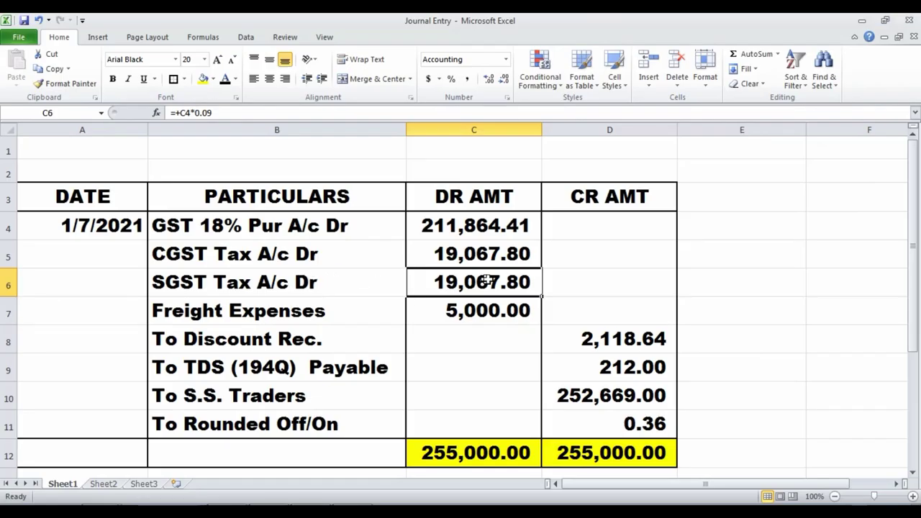
{"action": "left_click", "coordinate": [235, 317]}
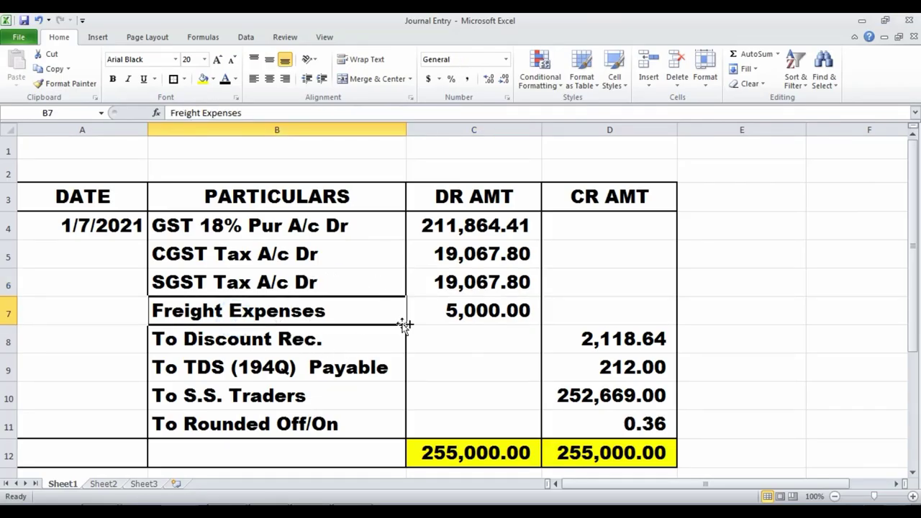
{"action": "key", "text": "alt+Tab"}
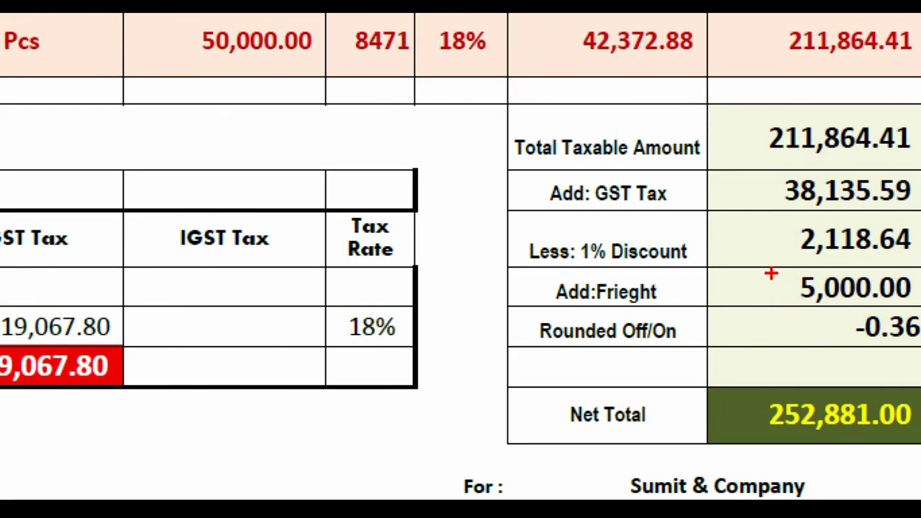
{"action": "mouse_move", "coordinate": [767, 278]}
{"action": "left_mouse_down"}
{"action": "mouse_move", "coordinate": [818, 303]}
{"action": "mouse_move", "coordinate": [916, 314]}
{"action": "left_mouse_up"}
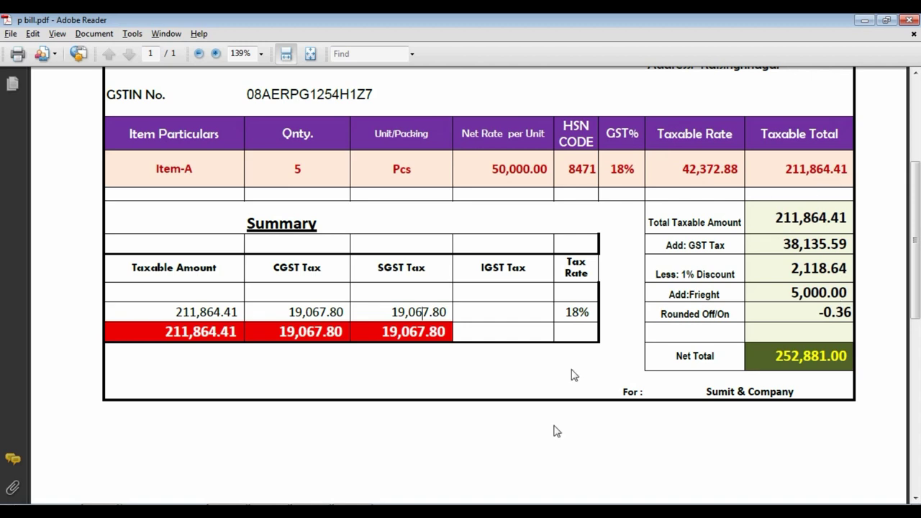
{"action": "key", "text": "alt+Tab"}
{"action": "left_click", "coordinate": [481, 313]}
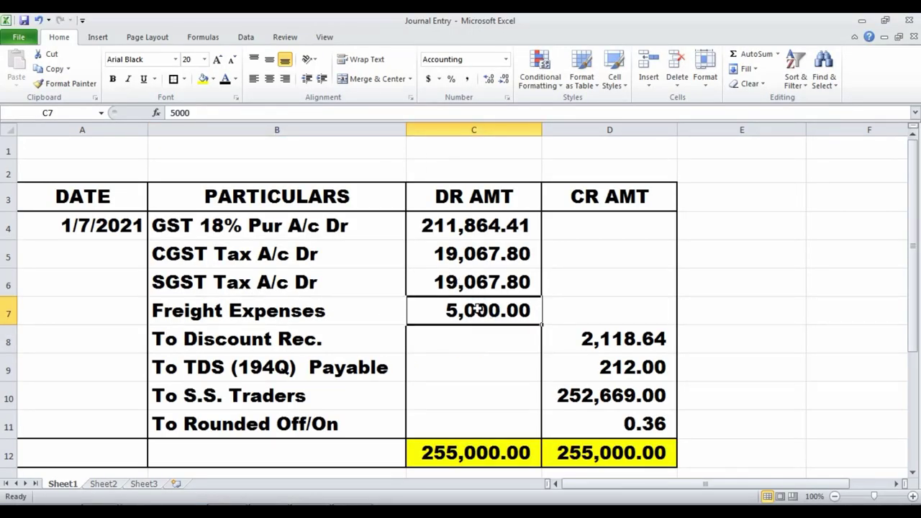
Compare the 1% discount on the PDF bill with the Discount Rec. credit in the Excel journal.
{"action": "key", "text": "alt+Tab"}
{"action": "scroll", "coordinate": [239, 203], "scroll_direction": "up", "scroll_amount": 3}
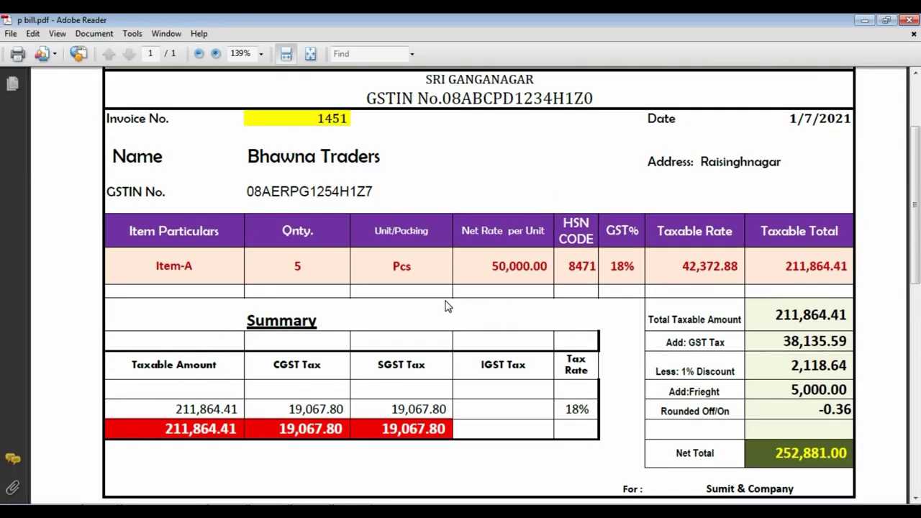
{"action": "key", "text": "alt+Tab"}
{"action": "key", "text": "alt+Tab"}
{"action": "key", "text": "alt+Tab"}
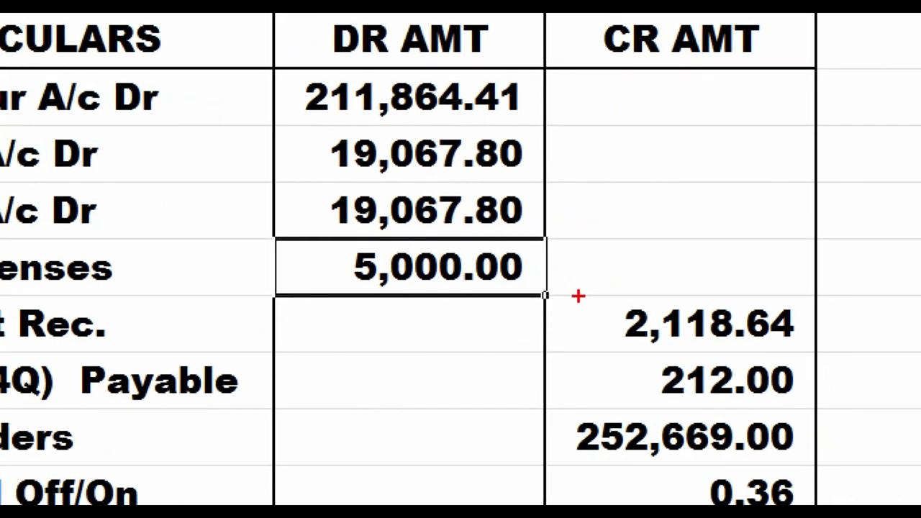
{"action": "mouse_move", "coordinate": [577, 295]}
{"action": "left_mouse_down"}
{"action": "mouse_move", "coordinate": [695, 339]}
{"action": "mouse_move", "coordinate": [816, 345]}
{"action": "left_mouse_up"}
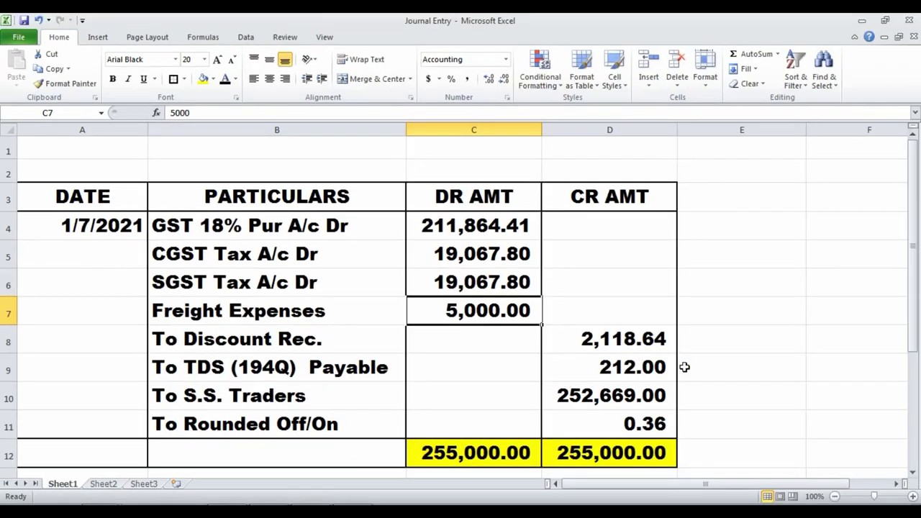
{"action": "key", "text": "alt+Tab"}
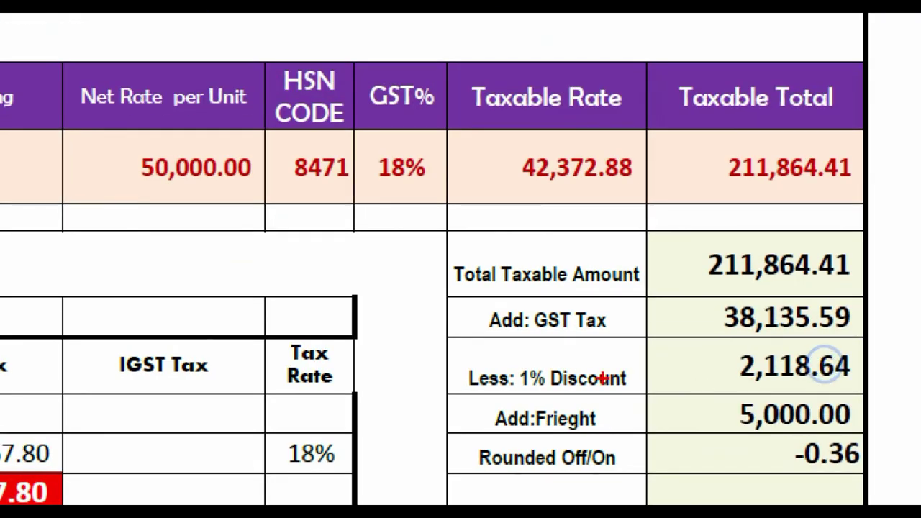
{"action": "left_click_drag", "start_coordinate": [642, 351], "coordinate": [653, 356]}
{"action": "left_click_drag", "start_coordinate": [462, 344], "coordinate": [656, 398]}
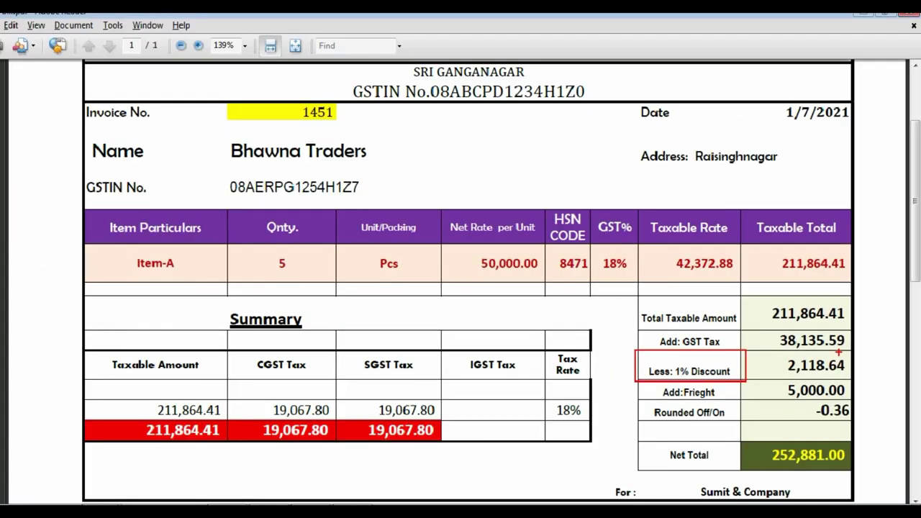
{"action": "key", "text": "alt+Tab"}
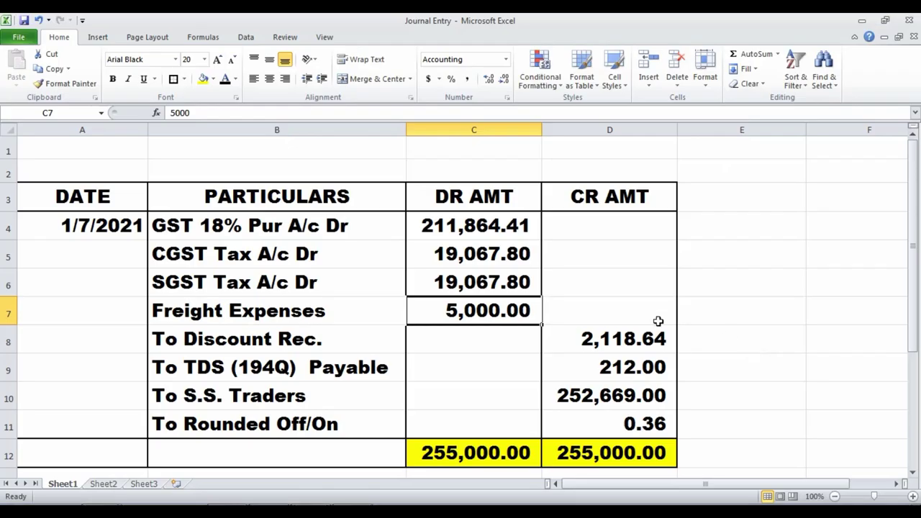
{"action": "left_click", "coordinate": [622, 344]}
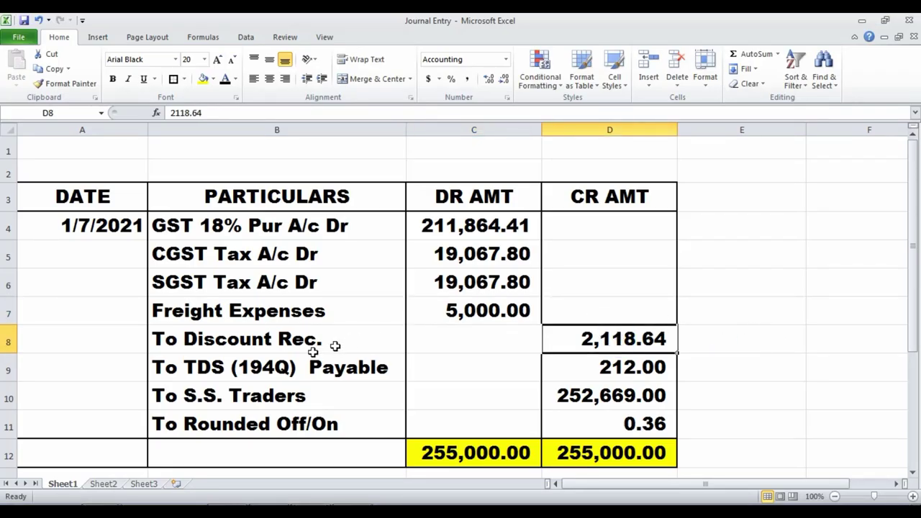
Inspect the TDS (194Q) Payable credit and the GST 18% purchase amount in the journal entry.
{"action": "left_click", "coordinate": [209, 366]}
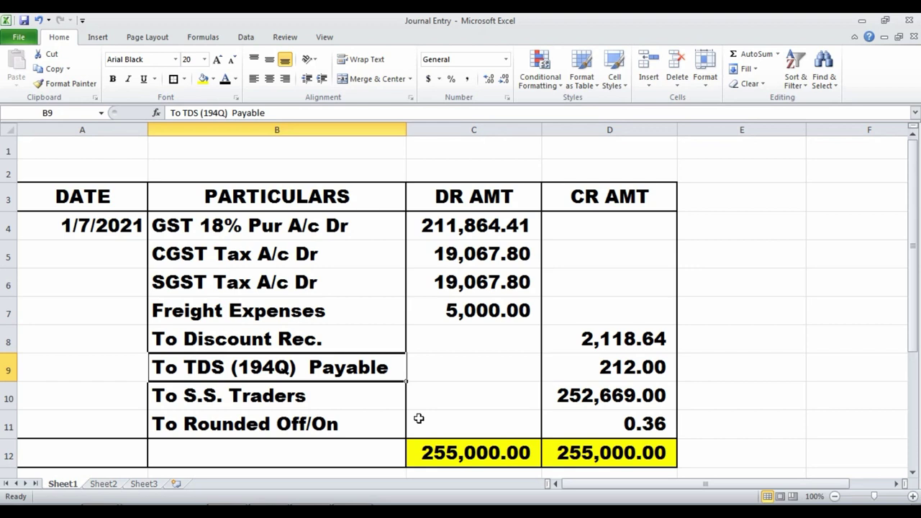
{"action": "left_click", "coordinate": [603, 371]}
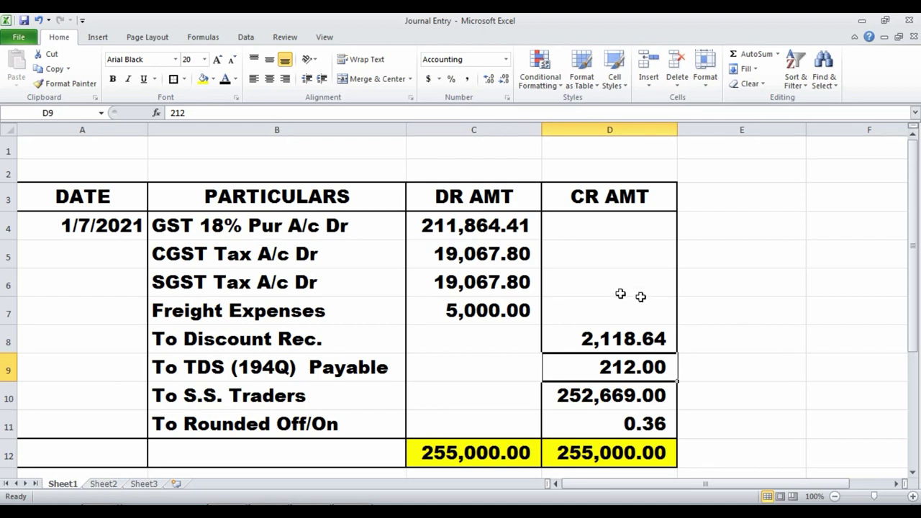
{"action": "left_click", "coordinate": [404, 205], "text": "ctrl"}
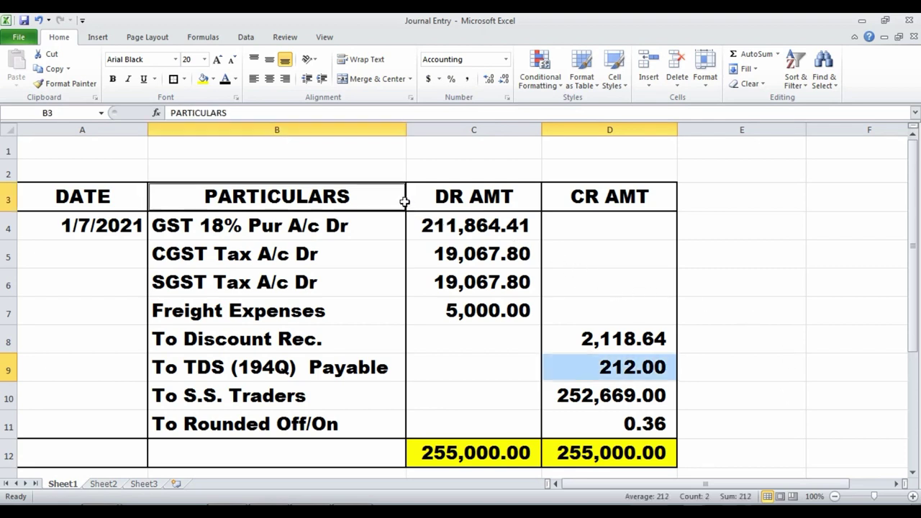
{"action": "left_click", "coordinate": [446, 224]}
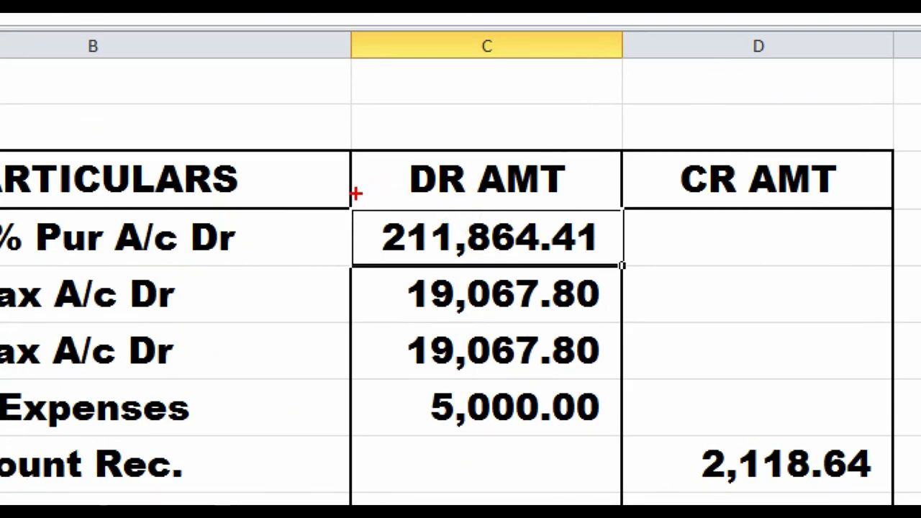
Check the TDS (194Q) Payable credit against the GST 18% purchase debit in the journal entry.
{"action": "mouse_move", "coordinate": [384, 198]}
{"action": "left_mouse_down"}
{"action": "mouse_move", "coordinate": [424, 248]}
{"action": "mouse_move", "coordinate": [557, 254]}
{"action": "mouse_move", "coordinate": [623, 194]}
{"action": "left_mouse_up"}
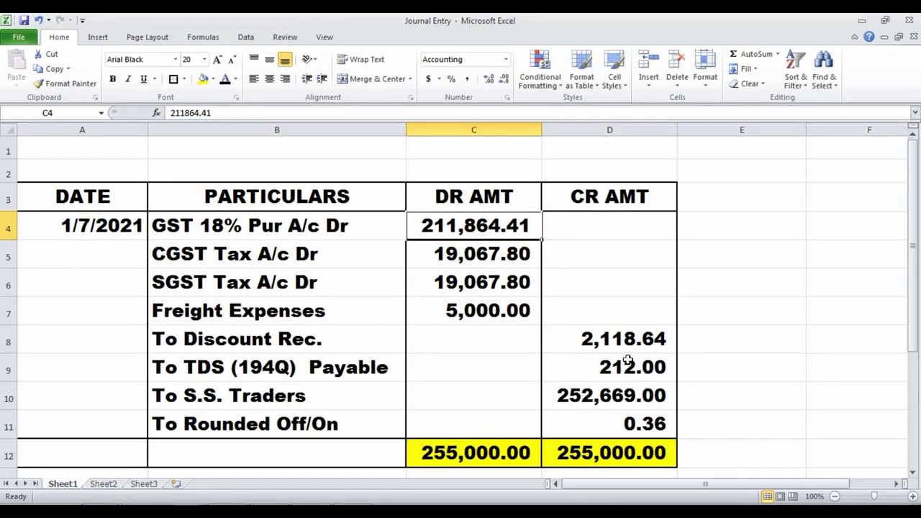
{"action": "left_click", "coordinate": [626, 366]}
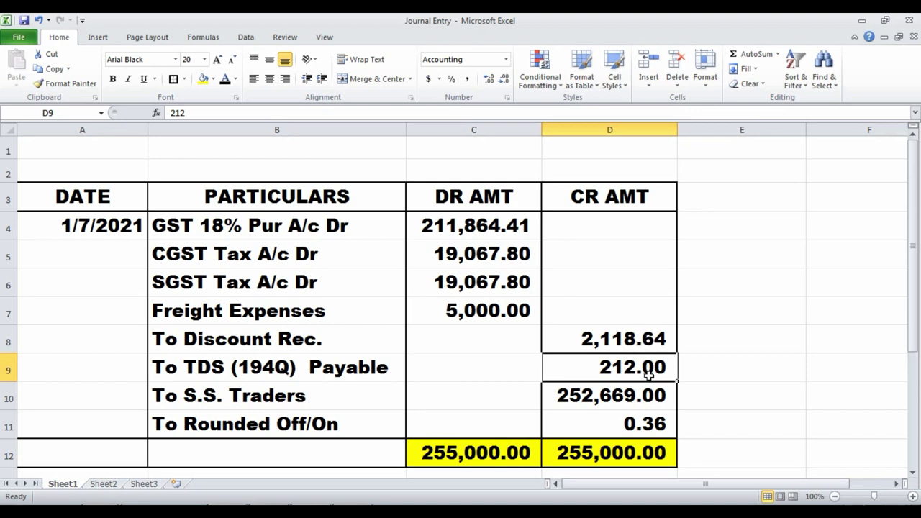
{"action": "left_click", "coordinate": [712, 364]}
Compare the S.S. Traders credit and its formula in the Excel journal with the Net Total of the PDF bill.
{"action": "left_click", "coordinate": [267, 395]}
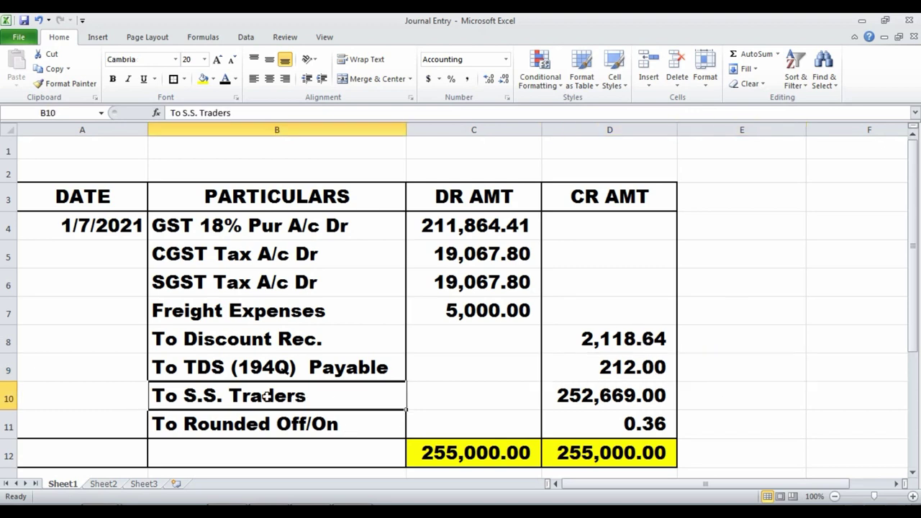
{"action": "left_click", "coordinate": [577, 396]}
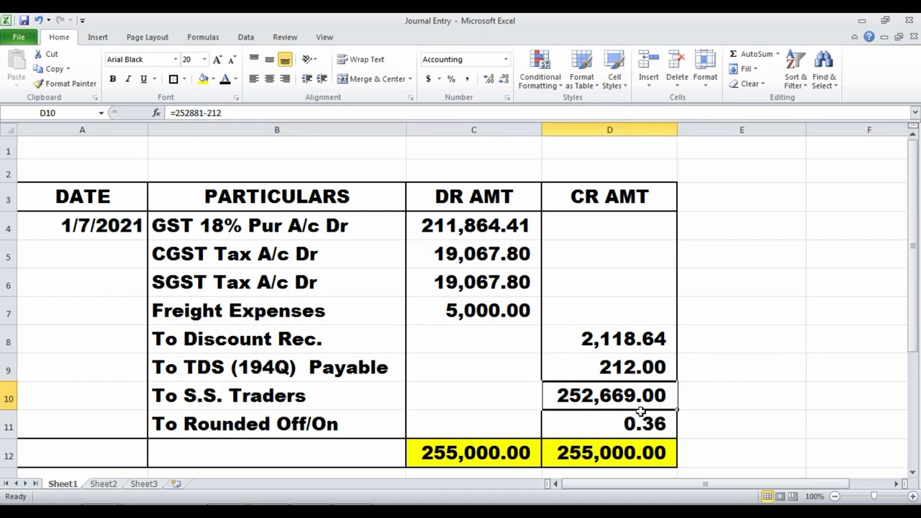
{"action": "key", "text": "alt+Tab"}
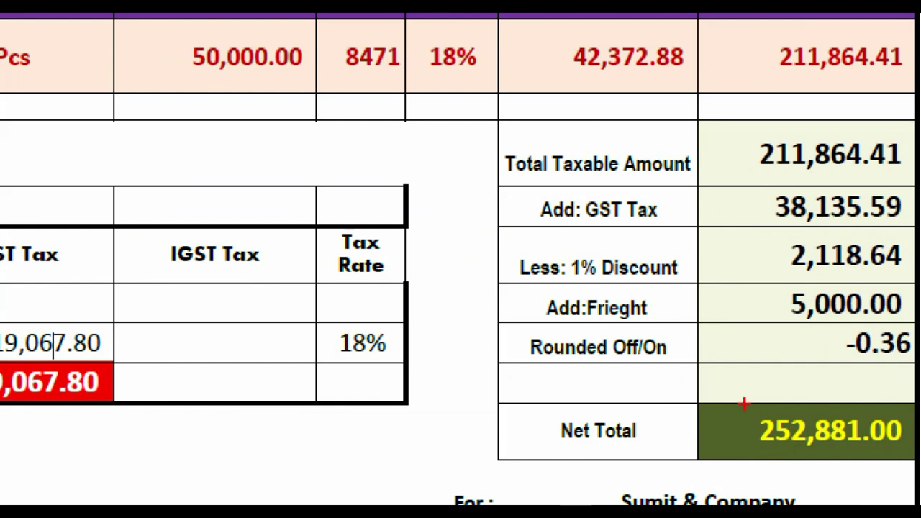
{"action": "left_click_drag", "start_coordinate": [777, 440], "coordinate": [907, 459]}
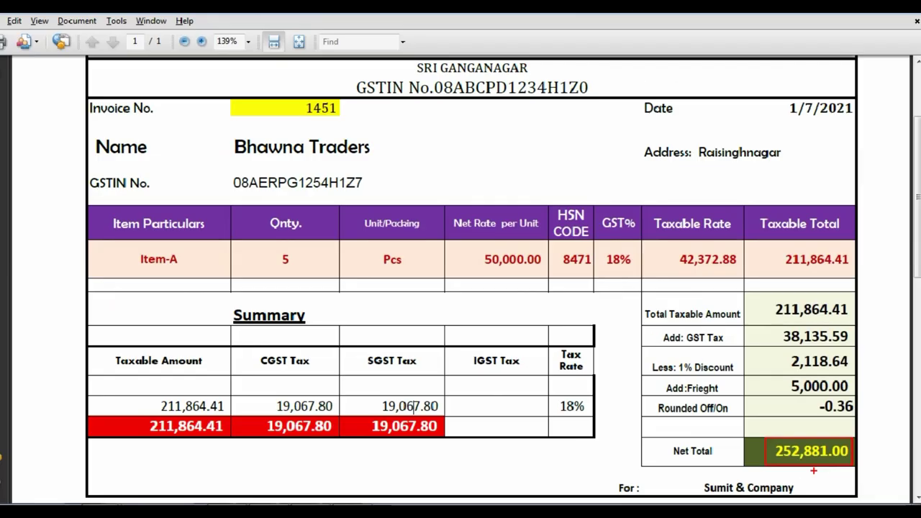
{"action": "key", "text": "alt+Tab"}
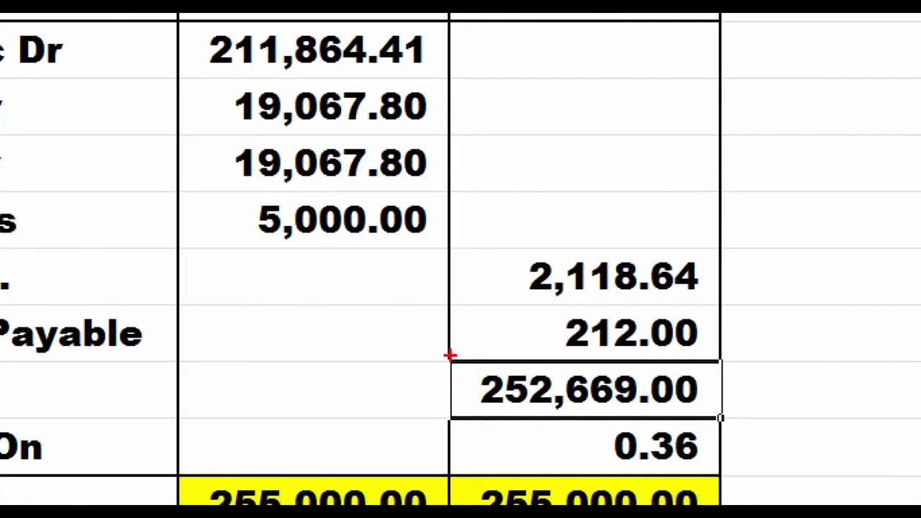
{"action": "mouse_move", "coordinate": [450, 355]}
{"action": "left_mouse_down"}
{"action": "mouse_move", "coordinate": [479, 382]}
{"action": "mouse_move", "coordinate": [653, 420]}
{"action": "mouse_move", "coordinate": [719, 422]}
{"action": "left_mouse_up"}
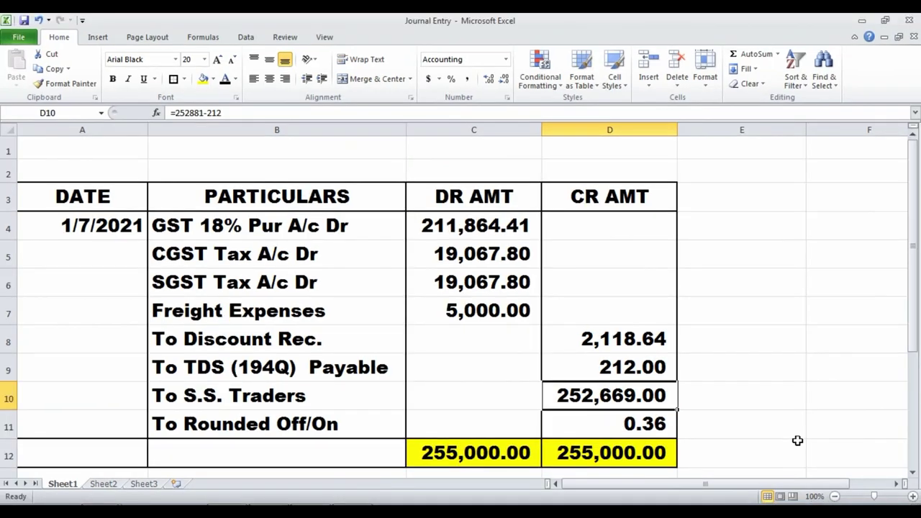
Examine how the journal's TDS and rounding credits relate to the PDF bill's Net Total, and view the bill's supplier heading.
{"action": "key", "text": "alt+Tab"}
{"action": "key", "text": "alt+Tab"}
{"action": "left_click", "coordinate": [610, 368]}
{"action": "key", "text": "alt+Tab"}
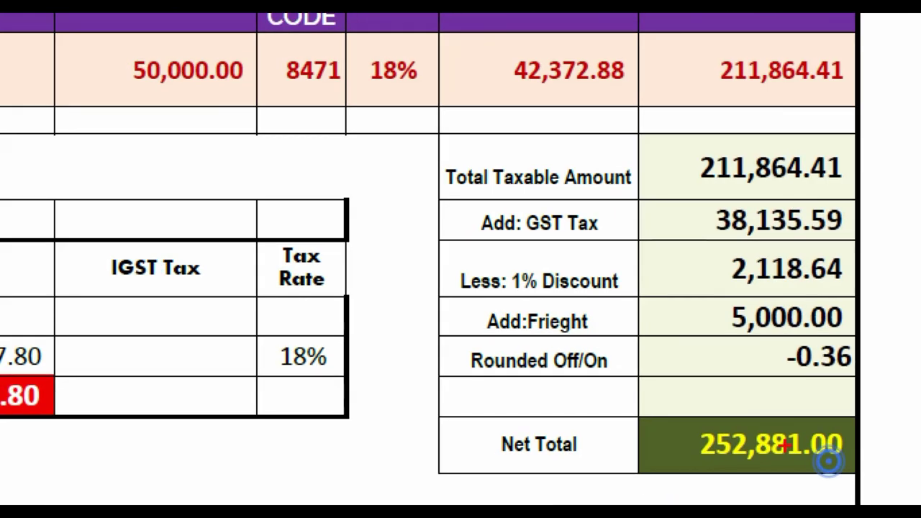
{"action": "left_click_drag", "start_coordinate": [764, 434], "coordinate": [805, 447]}
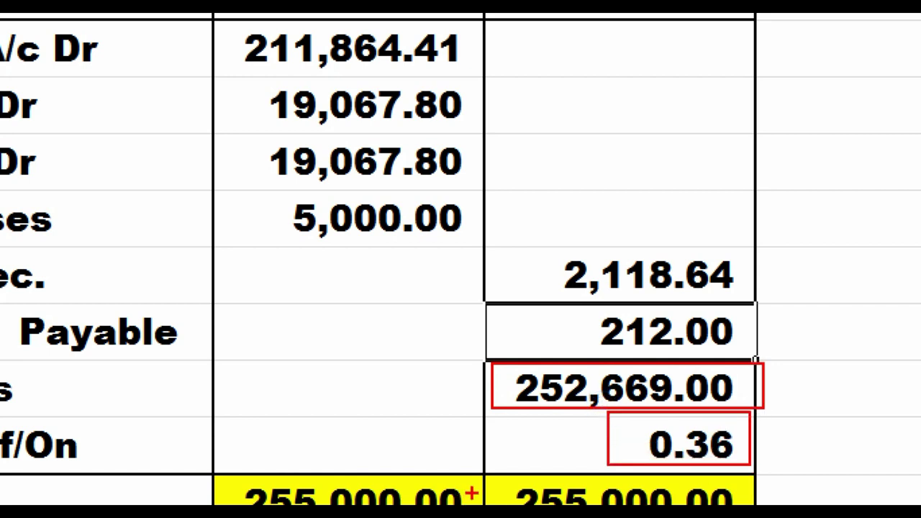
{"action": "key", "text": "alt+Tab"}
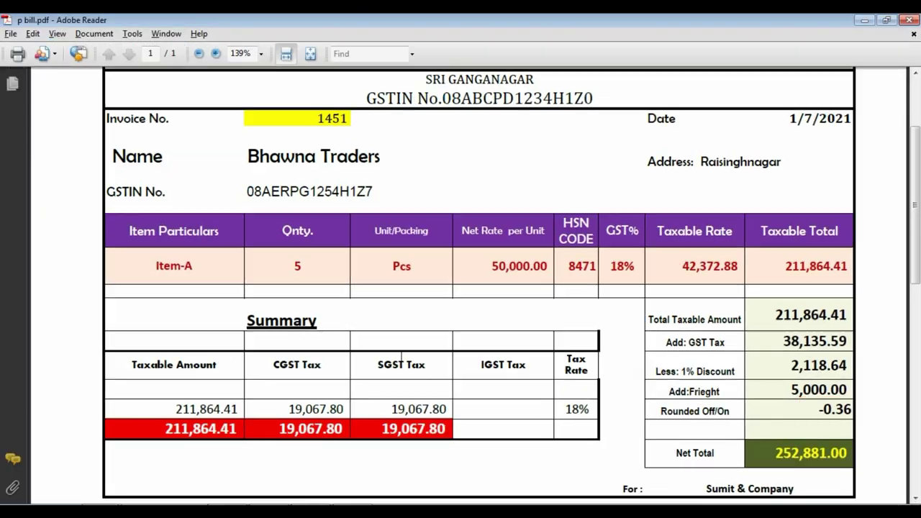
{"action": "scroll", "coordinate": [444, 280], "scroll_direction": "up", "scroll_amount": 2}
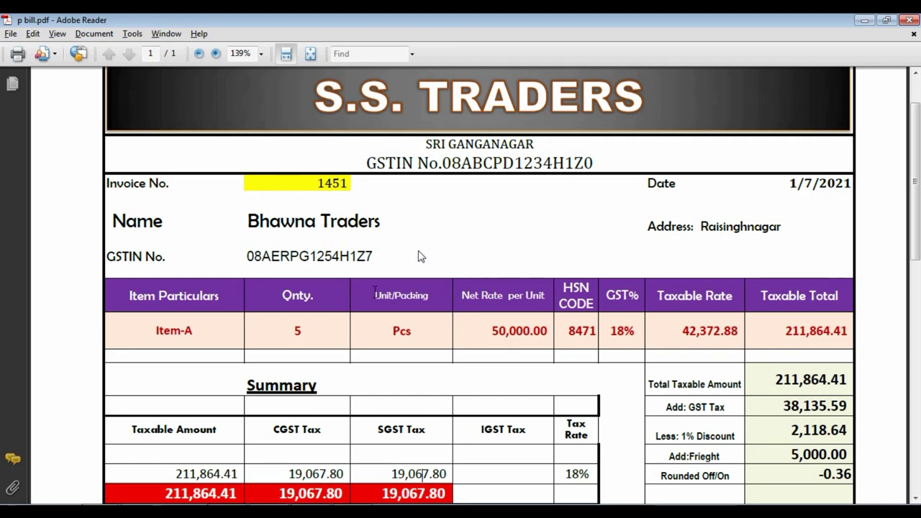
Review the complete journal entry in Excel, covering the debit lines from purchase to freight and the credit lines from discount to rounding.
{"action": "key", "text": "alt+Tab"}
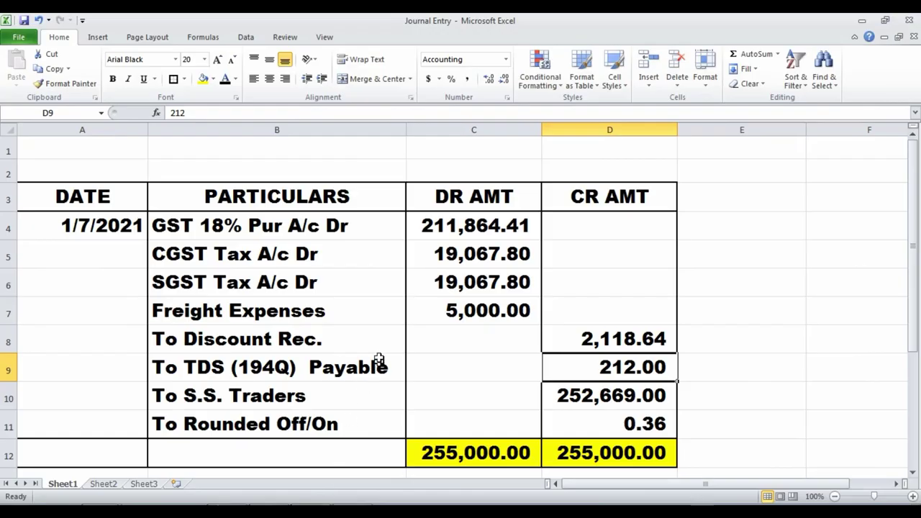
{"action": "left_click", "coordinate": [314, 237]}
{"action": "left_click_drag", "start_coordinate": [314, 241], "coordinate": [588, 415]}
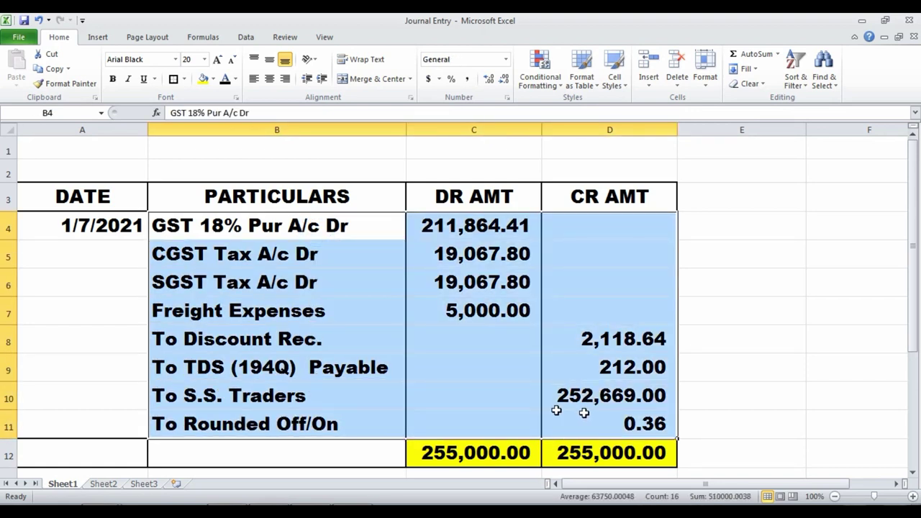
{"action": "left_click", "coordinate": [452, 343]}
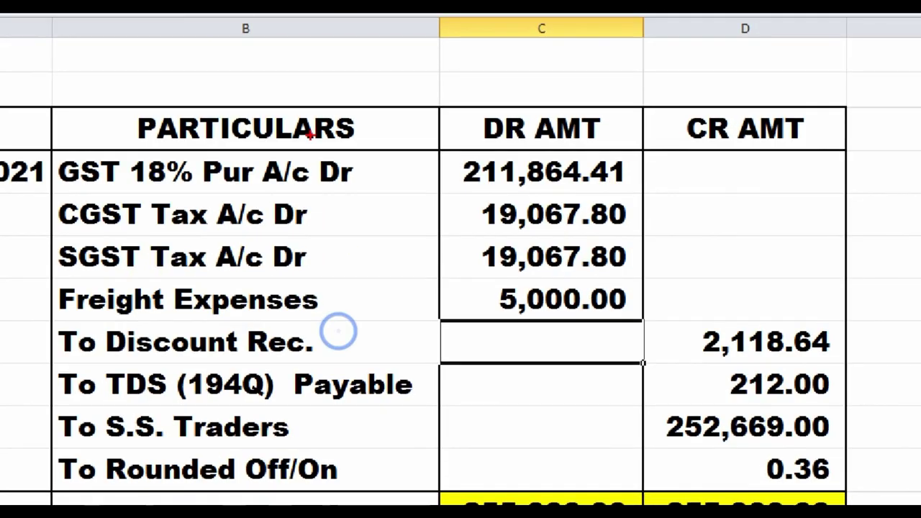
{"action": "mouse_move", "coordinate": [51, 153]}
{"action": "left_mouse_down"}
{"action": "mouse_move", "coordinate": [102, 229]}
{"action": "mouse_move", "coordinate": [504, 317]}
{"action": "mouse_move", "coordinate": [649, 314]}
{"action": "left_mouse_up"}
{"action": "mouse_move", "coordinate": [44, 322]}
{"action": "left_mouse_down"}
{"action": "mouse_move", "coordinate": [46, 370]}
{"action": "mouse_move", "coordinate": [469, 505]}
{"action": "mouse_move", "coordinate": [852, 485]}
{"action": "left_mouse_up"}
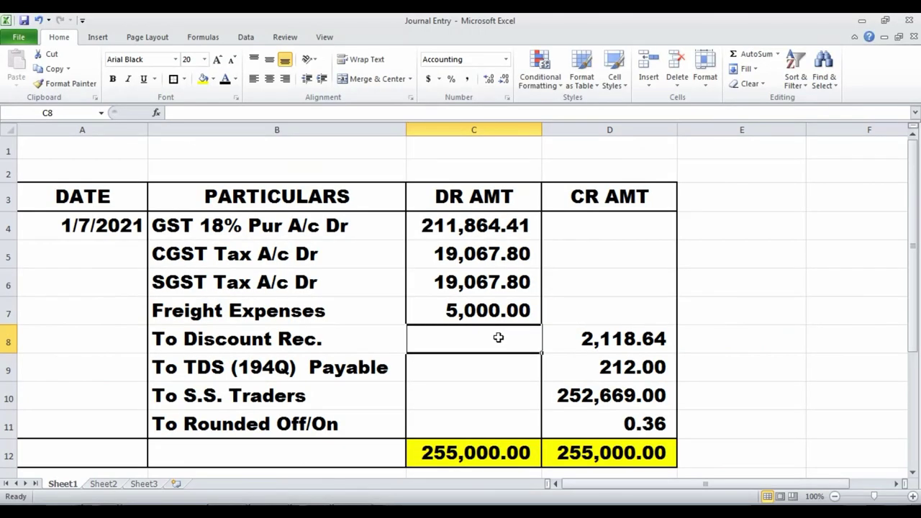
{"action": "left_click", "coordinate": [505, 392]}
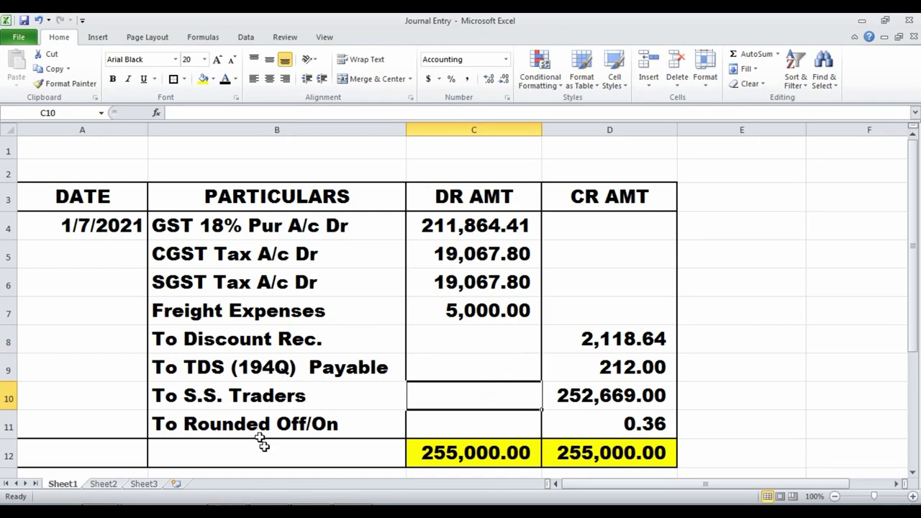
Switch to TallyPrime and open voucher creation for a purchase voucher.
{"action": "left_click", "coordinate": [240, 504]}
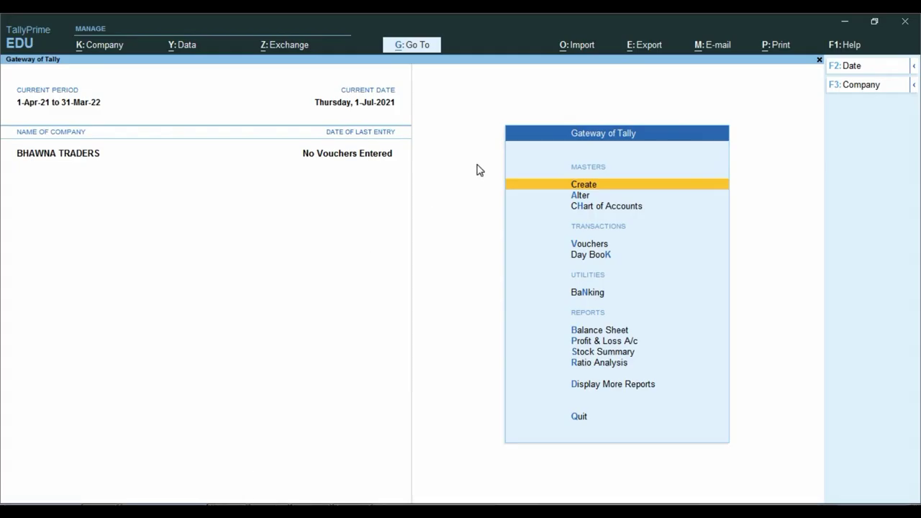
{"action": "key", "text": "Down"}
{"action": "key", "text": "Down"}
{"action": "key", "text": "Down"}
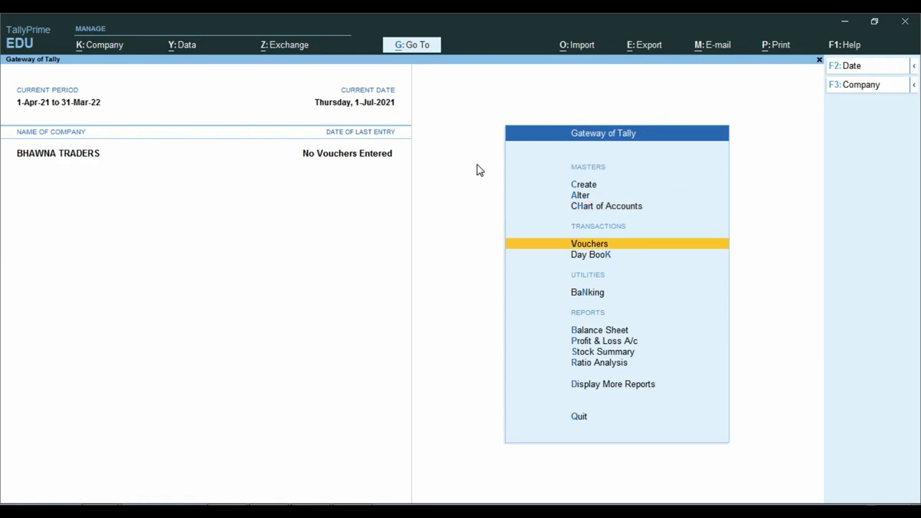
{"action": "key", "text": "Return"}
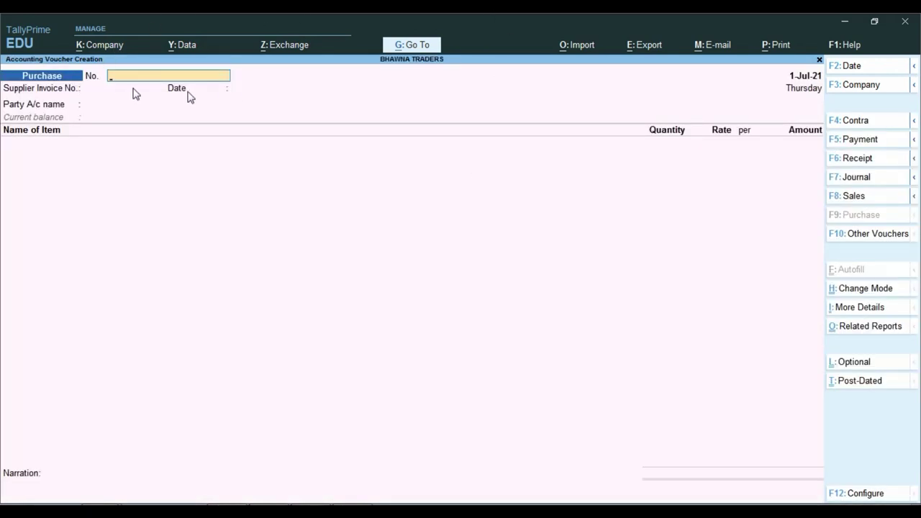
Enter 1451 from the PDF bill as both the voucher number and the supplier invoice number of the TallyPrime purchase voucher.
{"action": "key", "text": "alt+Tab"}
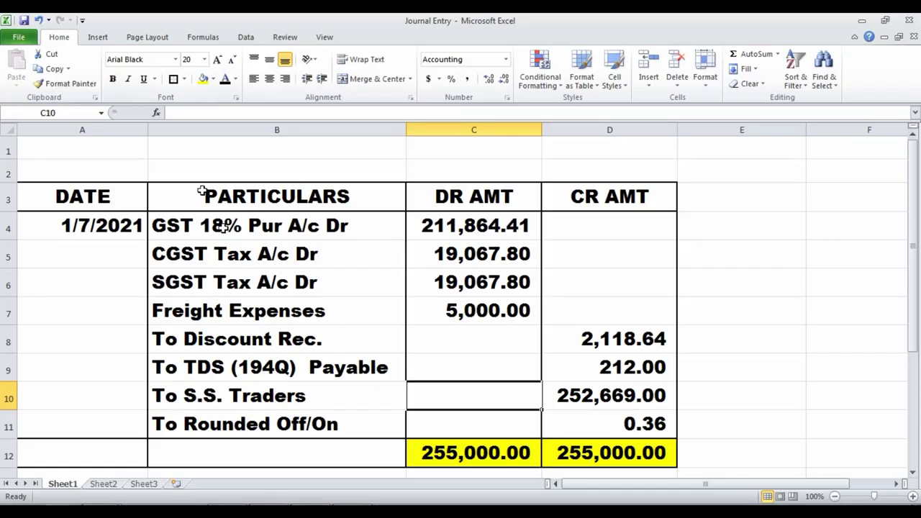
{"action": "key", "text": "alt+Tab"}
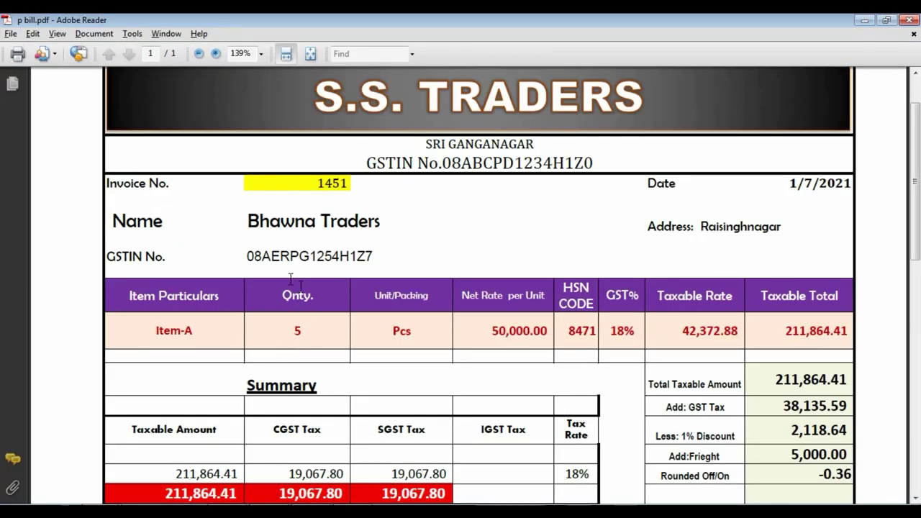
{"action": "key", "text": "alt+Tab"}
{"action": "type", "text": "14"}
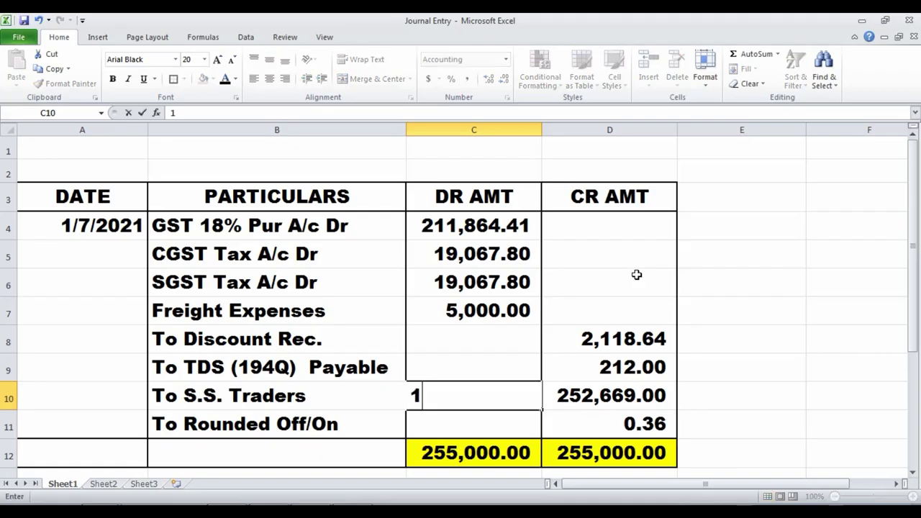
{"action": "key", "text": "Escape"}
{"action": "key", "text": "alt+Tab"}
{"action": "key", "text": "alt+Tab"}
{"action": "type", "text": "1451"}
{"action": "key", "text": "Return"}
{"action": "type", "text": "1451"}
{"action": "key", "text": "Return"}
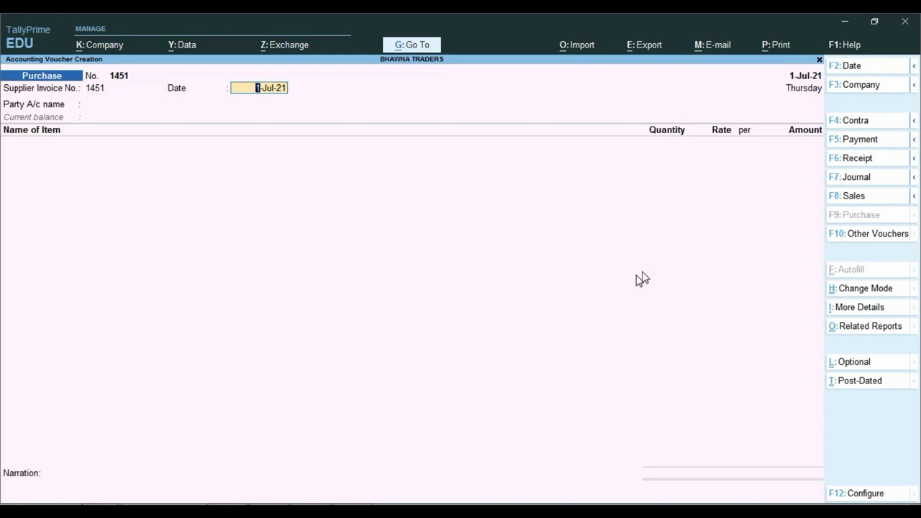
Check the PDF bill, accept 1-Jul-21 as the supplier invoice date in TallyPrime, and choose S.S.TRADERS as the party account.
{"action": "key", "text": "alt+Tab"}
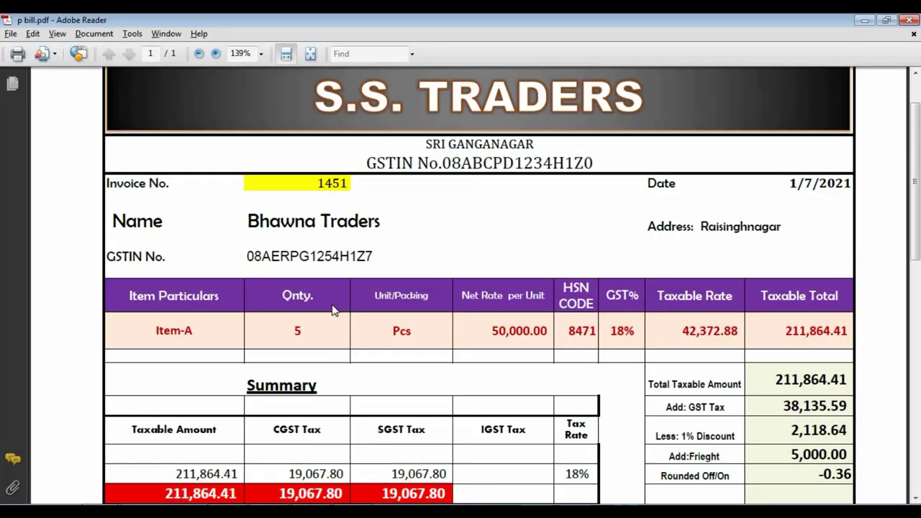
{"action": "scroll", "coordinate": [191, 277], "scroll_direction": "down", "scroll_amount": 2}
{"action": "key", "text": "alt+Tab"}
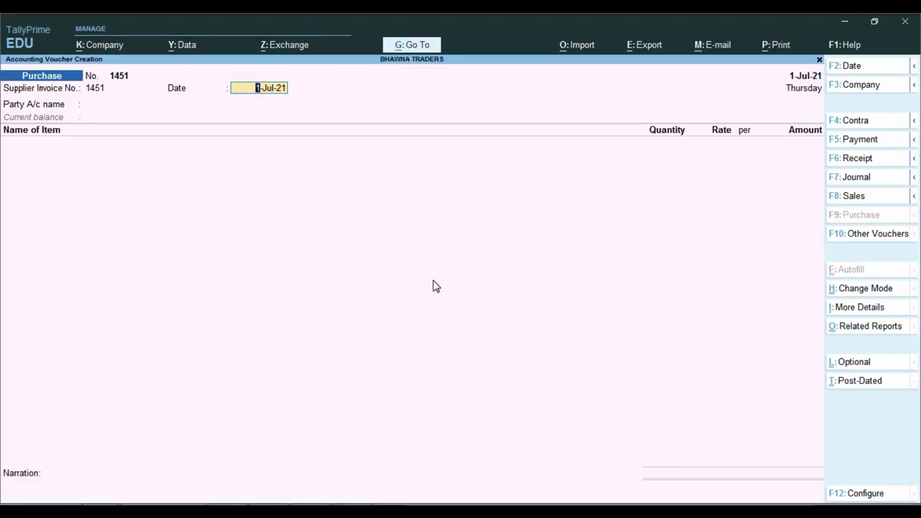
{"action": "key", "text": "Return"}
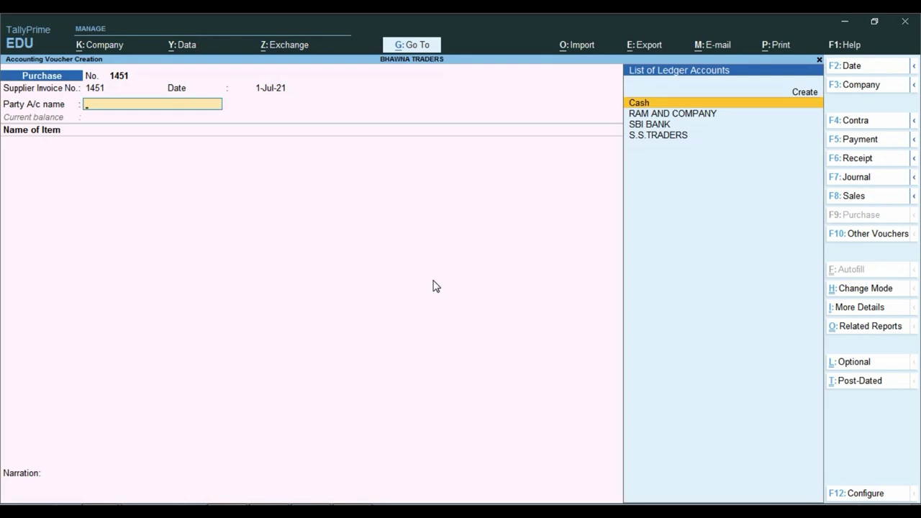
{"action": "type", "text": "s"}
{"action": "key", "text": "Down"}
{"action": "key", "text": "Down"}
{"action": "key", "text": "Return"}
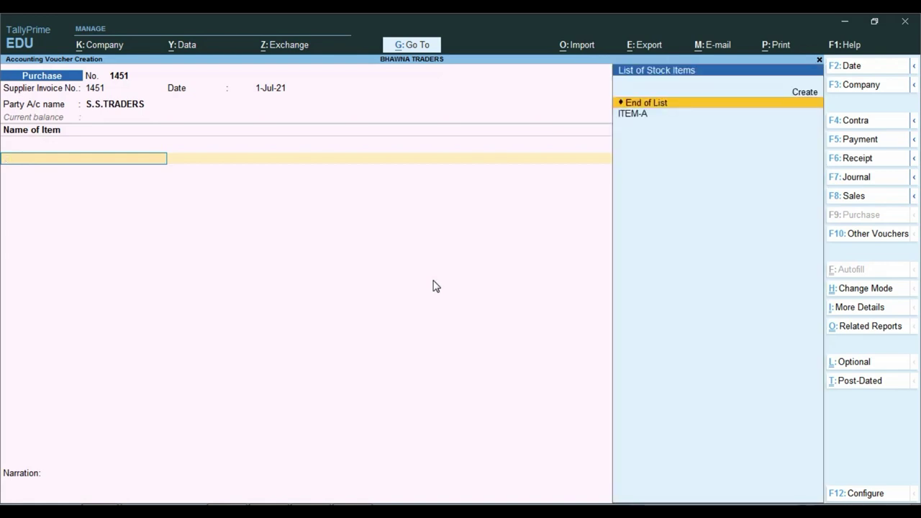
Add ITEM-A to the purchase voucher with the PDF bill's quantity of 5 PCS, leaving the rate blank.
{"action": "key", "text": "Down"}
{"action": "key", "text": "Return"}
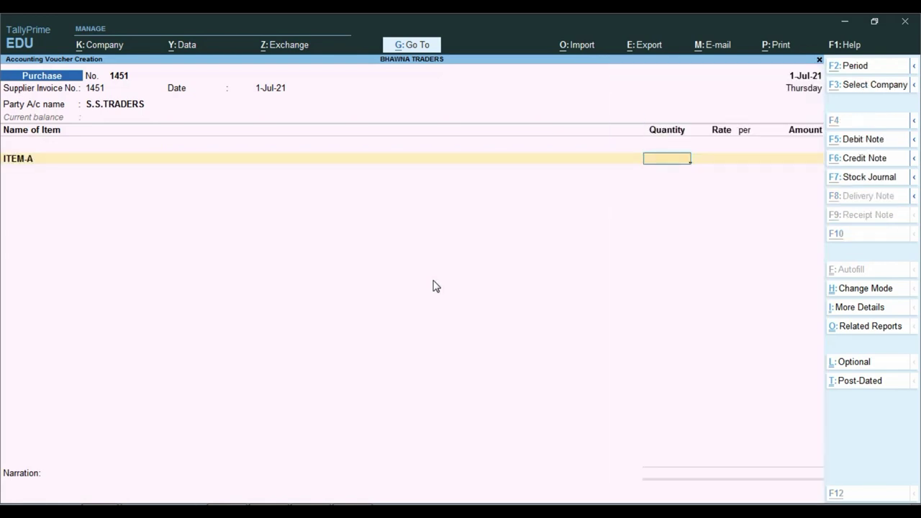
{"action": "key", "text": "alt+Tab"}
{"action": "left_click", "coordinate": [314, 260]}
{"action": "key", "text": "alt+Tab"}
{"action": "type", "text": "5"}
{"action": "key", "text": "Return"}
{"action": "key", "text": "Return"}
Look up the taxable total on the PDF bill and enter 211864.41 as ITEM-A's amount in TallyPrime.
{"action": "key", "text": "alt+Tab"}
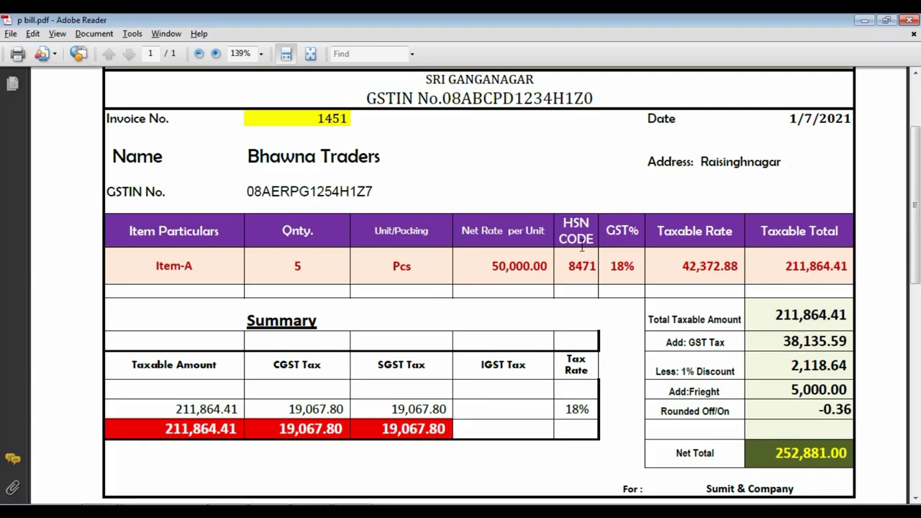
{"action": "left_click_drag", "start_coordinate": [781, 270], "coordinate": [849, 268]}
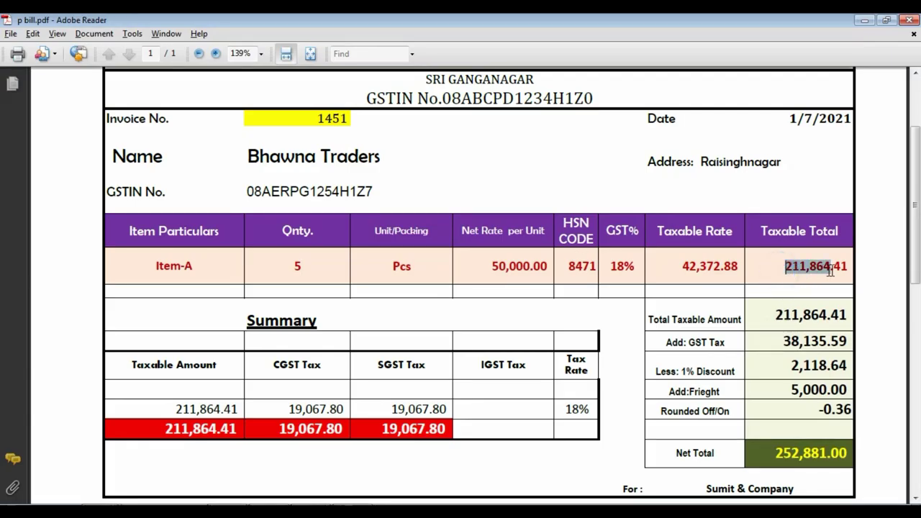
{"action": "key", "text": "alt+Tab"}
{"action": "type", "text": "211864.41"}
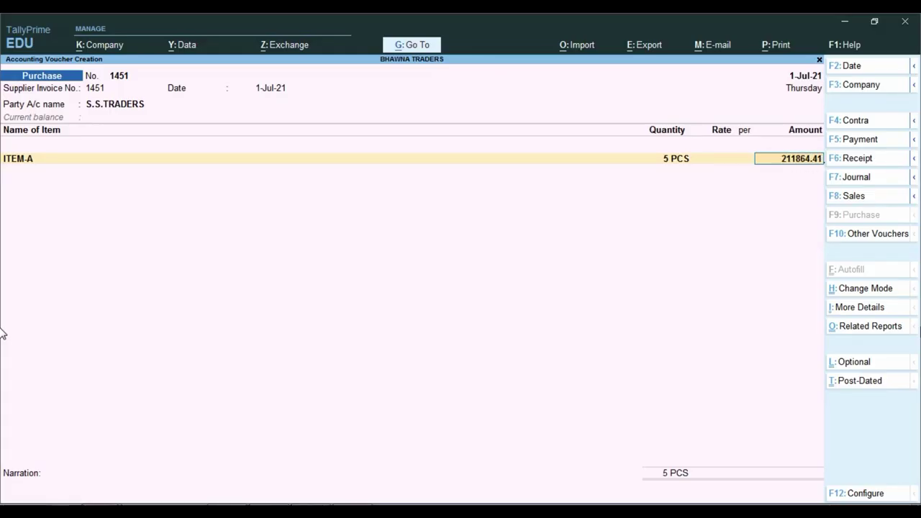
{"action": "key", "text": "Return"}
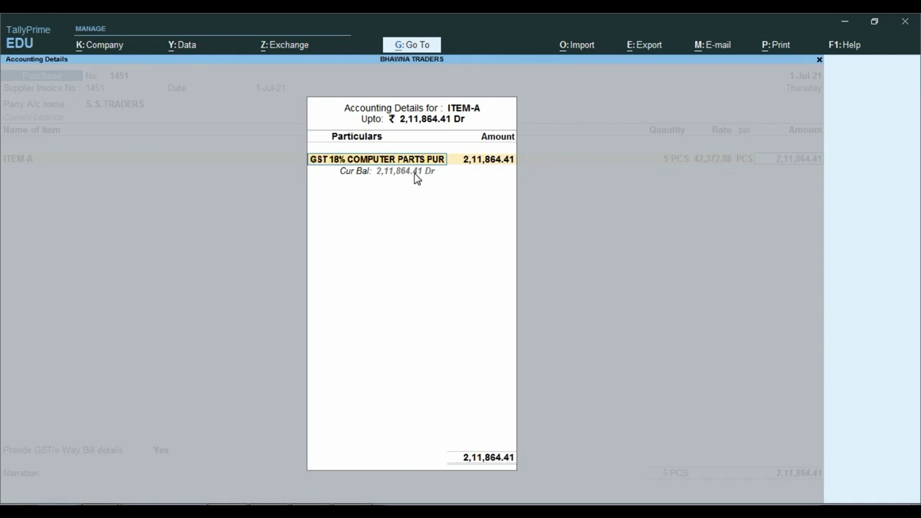
Accept the GST 18% COMPUTER PARTS PUR ledger for ITEM-A and examine its TDS Nature of Payment details.
{"action": "key", "text": "Return"}
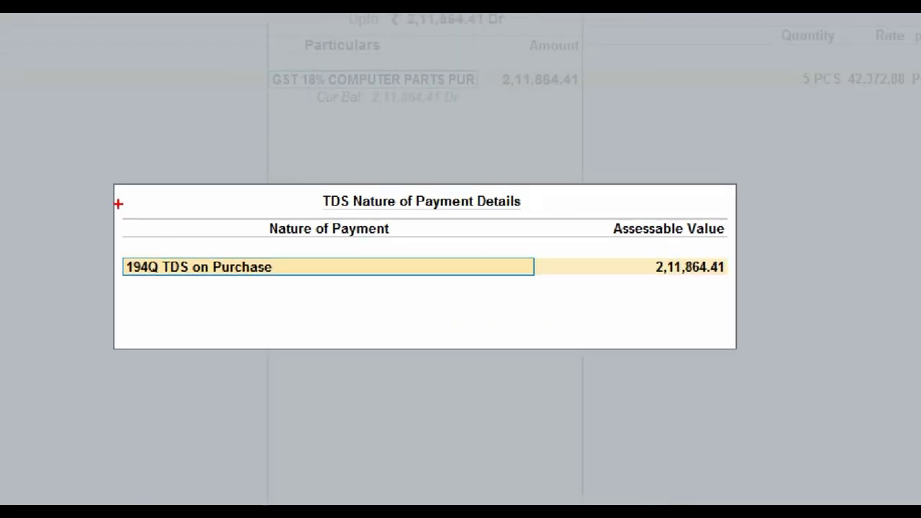
{"action": "left_click_drag", "start_coordinate": [81, 166], "coordinate": [775, 378]}
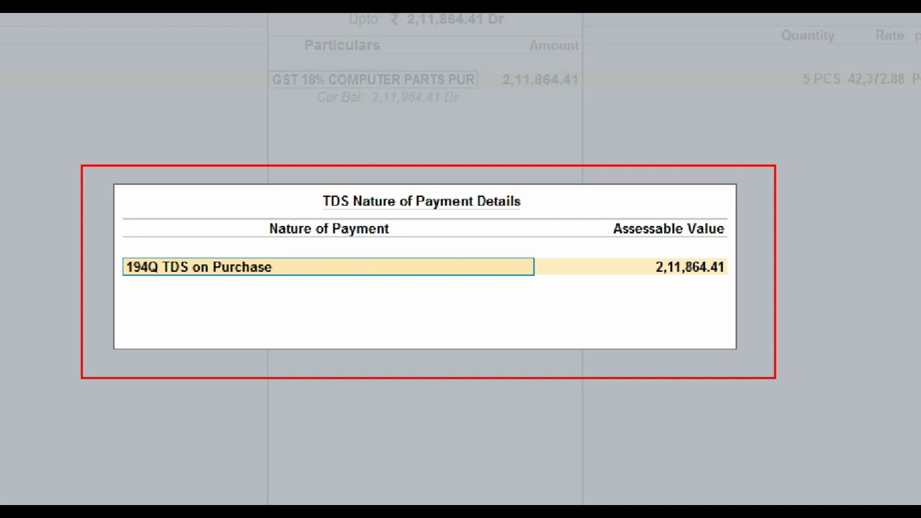
Accept 194Q TDS on Purchase as ITEM-A's TDS nature of payment and complete the item's accounting details.
{"action": "left_click", "coordinate": [543, 270]}
{"action": "mouse_move", "coordinate": [620, 246]}
{"action": "left_mouse_down"}
{"action": "mouse_move", "coordinate": [643, 275]}
{"action": "mouse_move", "coordinate": [770, 292]}
{"action": "left_mouse_up"}
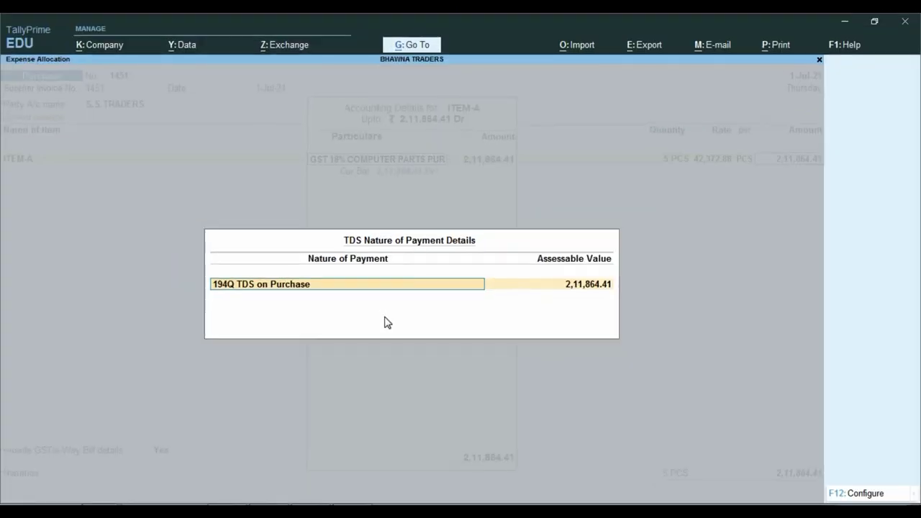
{"action": "key", "text": "Return"}
{"action": "key", "text": "Return"}
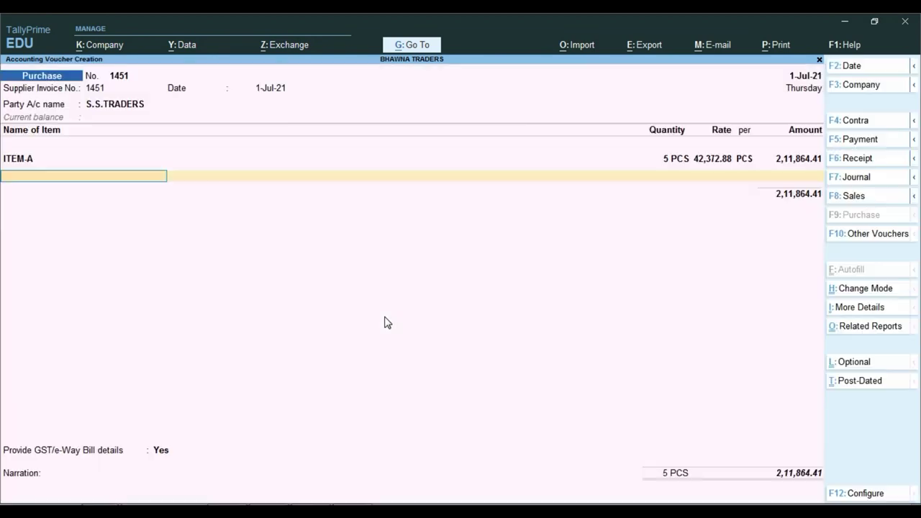
End the item list and add the CGST TAX and SGST TAX ledgers to the purchase voucher.
{"action": "key", "text": "Return"}
{"action": "type", "text": "Cg"}
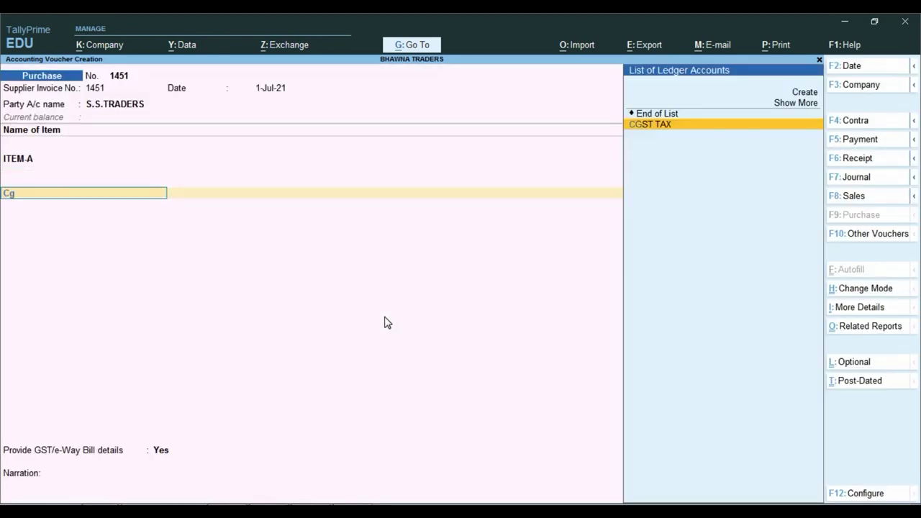
{"action": "key", "text": "Return"}
{"action": "key", "text": "Return"}
{"action": "type", "text": "Sg"}
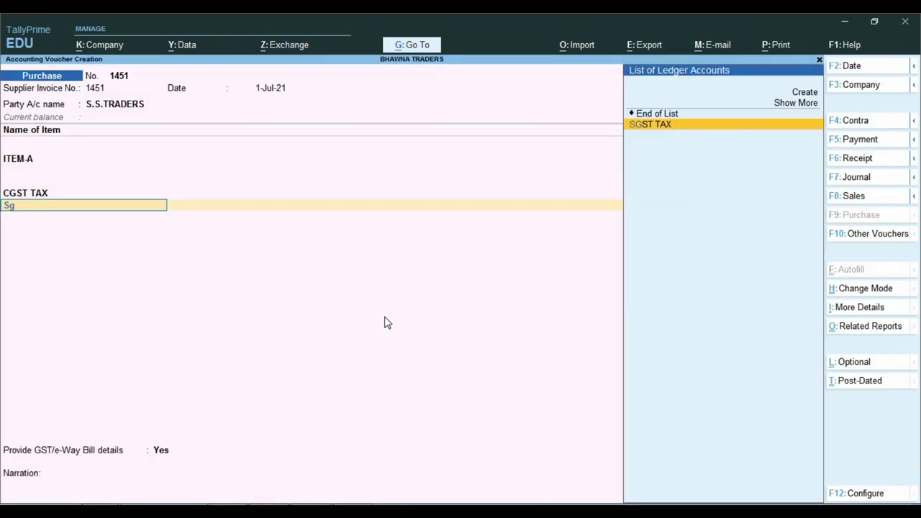
{"action": "key", "text": "Return"}
{"action": "key", "text": "Return"}
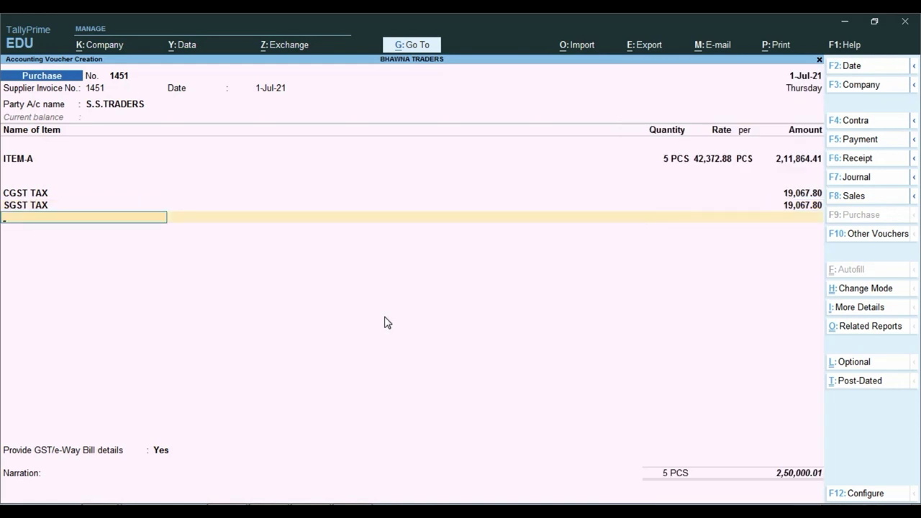
Add the Discount Rec. ledger below SGST TAX and review its group, GST and TDS settings in the ledger master.
{"action": "type", "text": "Di"}
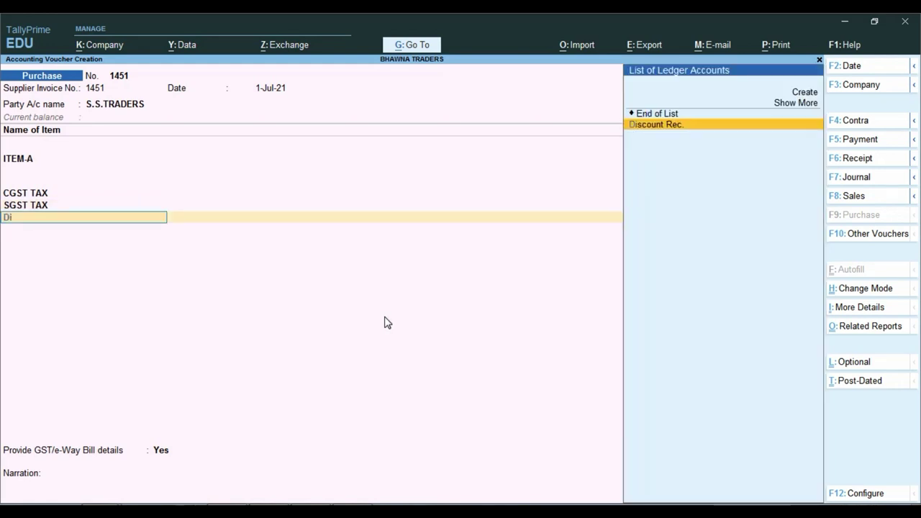
{"action": "key", "text": "Return"}
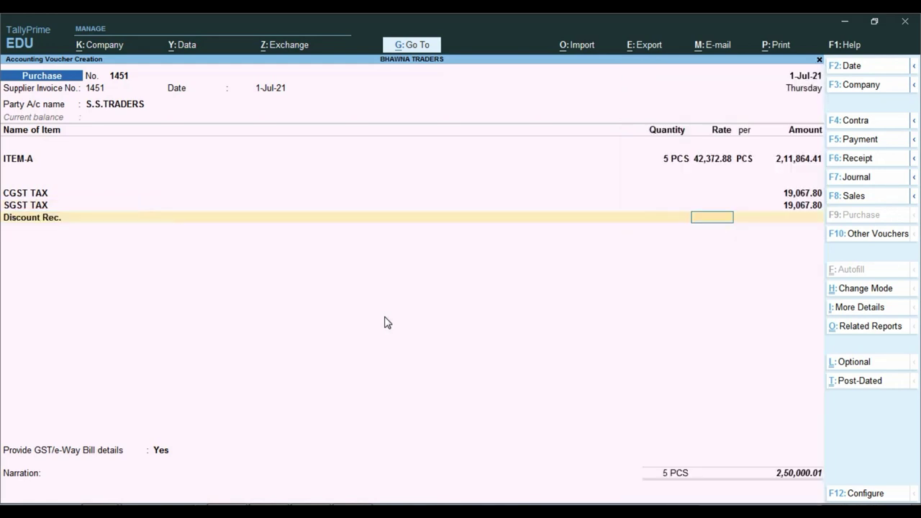
{"action": "key", "text": "BackSpace"}
{"action": "key", "text": "ctrl+Return"}
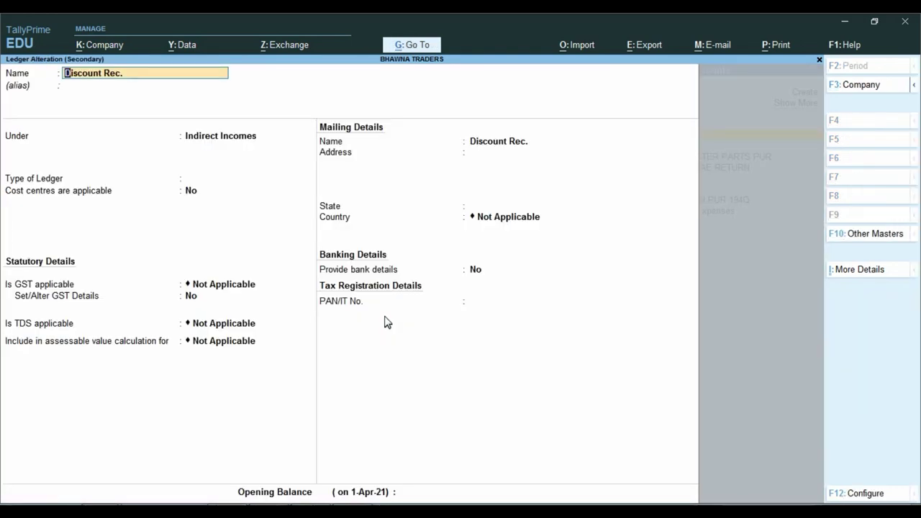
{"action": "key", "text": "ctrl"}
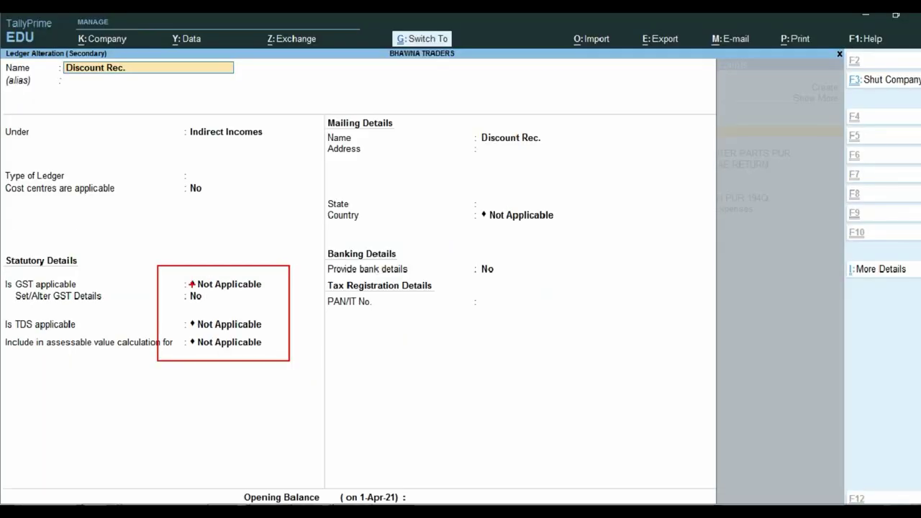
{"action": "key", "text": "ctrl+a"}
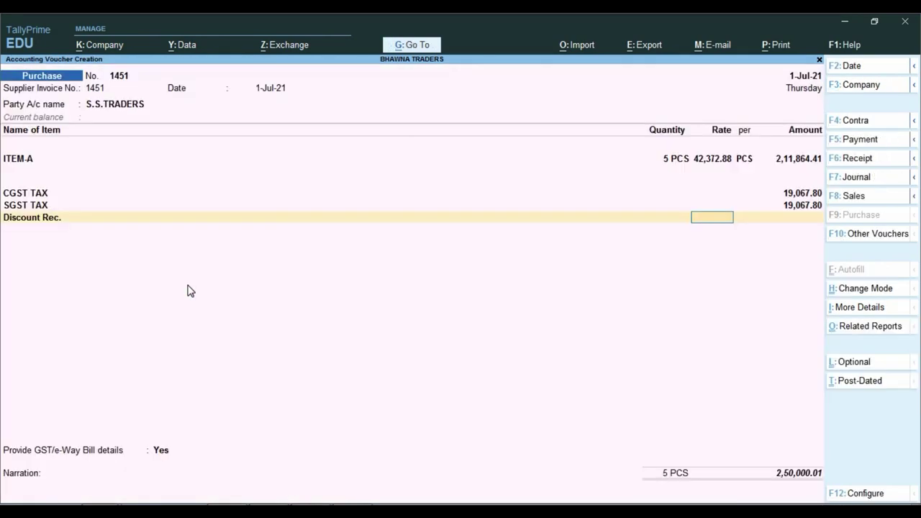
Check the discount on the PDF bill and enter a rate of -1% for Discount Rec. in TallyPrime.
{"action": "key", "text": "alt+Tab"}
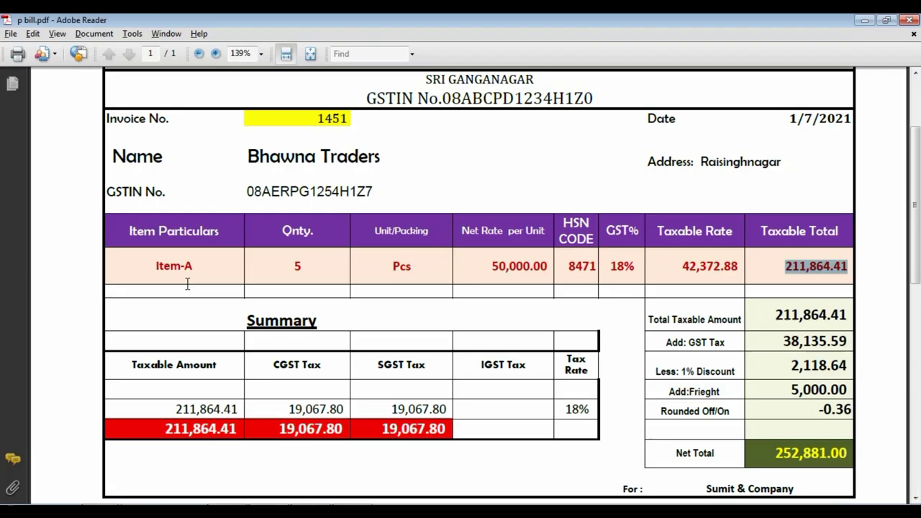
{"action": "key", "text": "alt+Tab"}
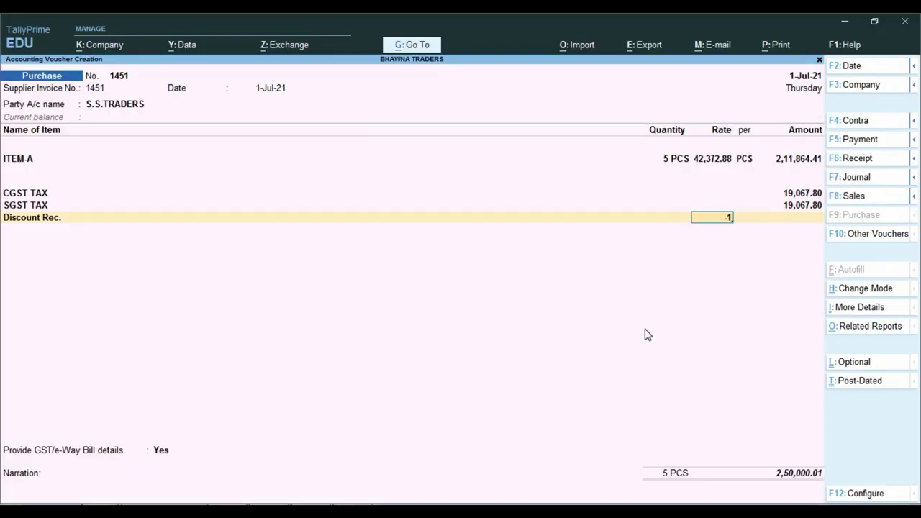
{"action": "key", "text": "Return"}
{"action": "key", "text": "ctrl"}
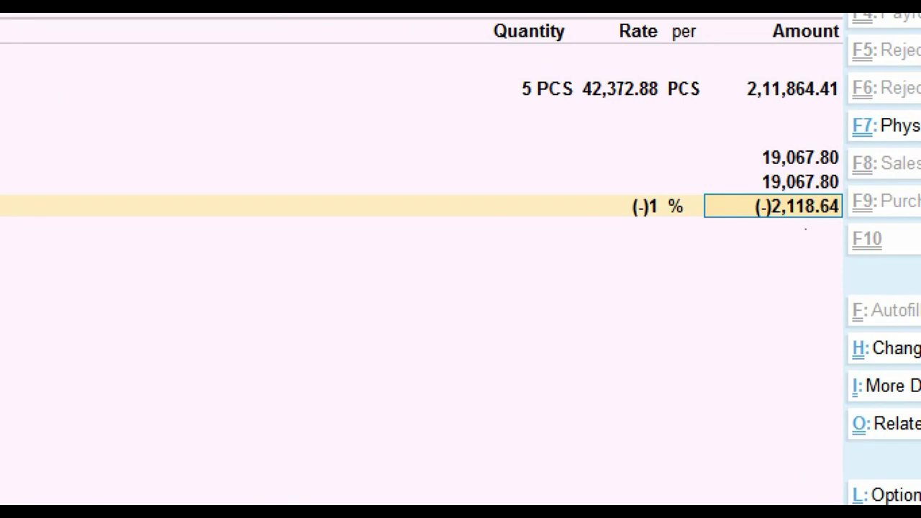
{"action": "mouse_move", "coordinate": [722, 181]}
{"action": "left_mouse_down"}
{"action": "mouse_move", "coordinate": [839, 249]}
{"action": "mouse_move", "coordinate": [878, 252]}
{"action": "left_mouse_up"}
{"action": "left_click_drag", "start_coordinate": [729, 65], "coordinate": [861, 115]}
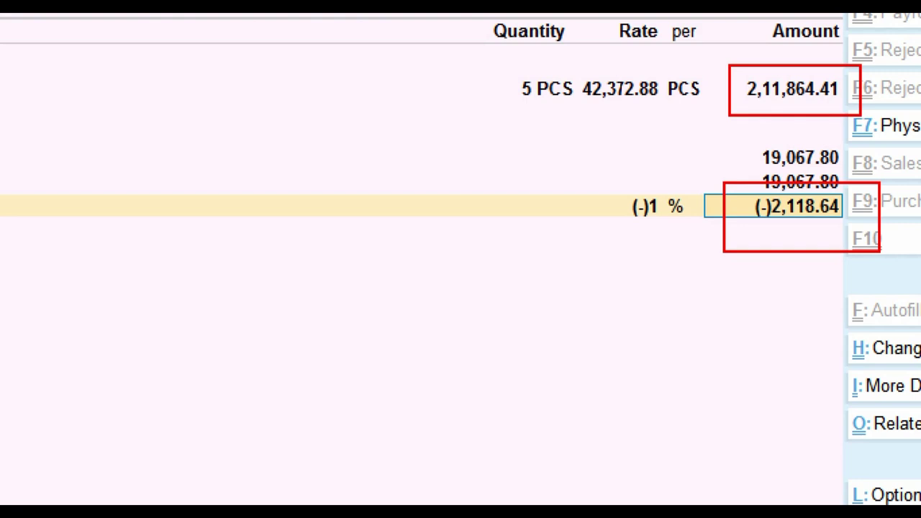
{"action": "key", "text": "Return"}
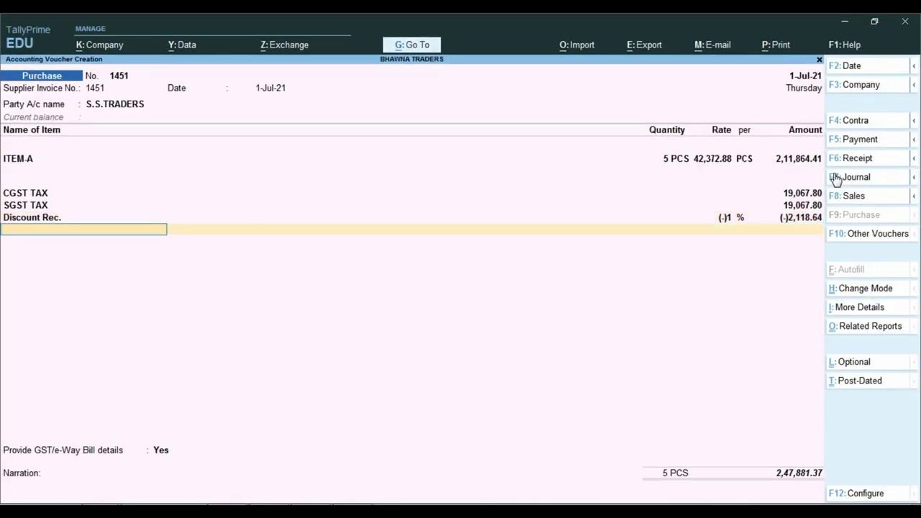
Add the FREIGHT EXP ledger and examine its group and statutory details in the ledger master.
{"action": "type", "text": "F"}
{"action": "key", "text": "Return"}
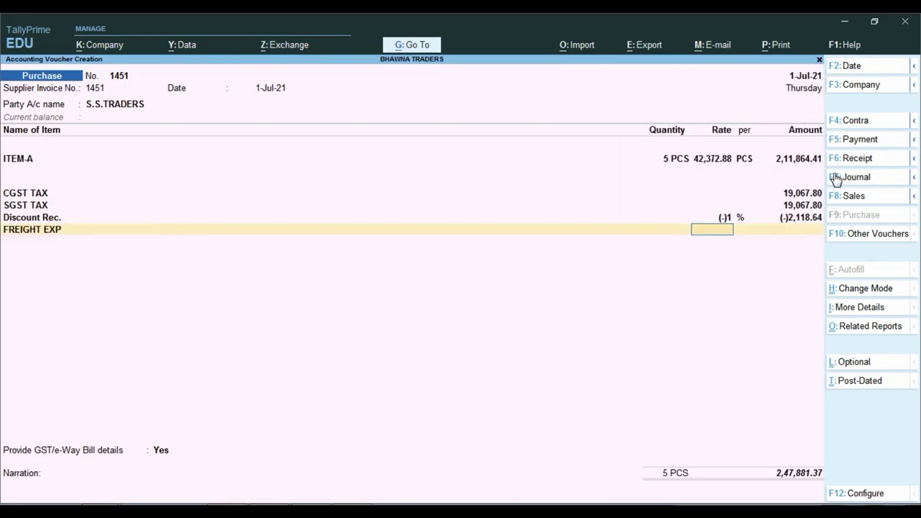
{"action": "key", "text": "BackSpace"}
{"action": "key", "text": "ctrl+Return"}
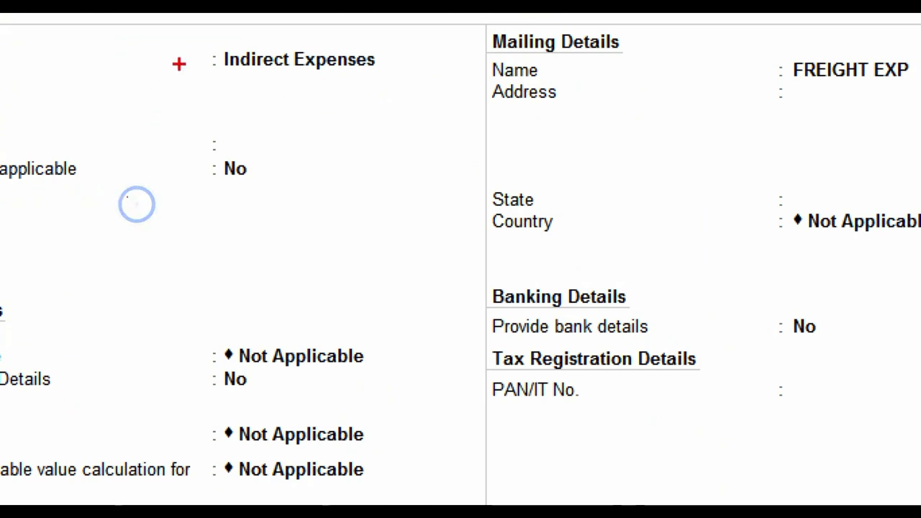
{"action": "mouse_move", "coordinate": [187, 34]}
{"action": "left_mouse_down"}
{"action": "mouse_move", "coordinate": [327, 76]}
{"action": "mouse_move", "coordinate": [428, 84]}
{"action": "left_mouse_up"}
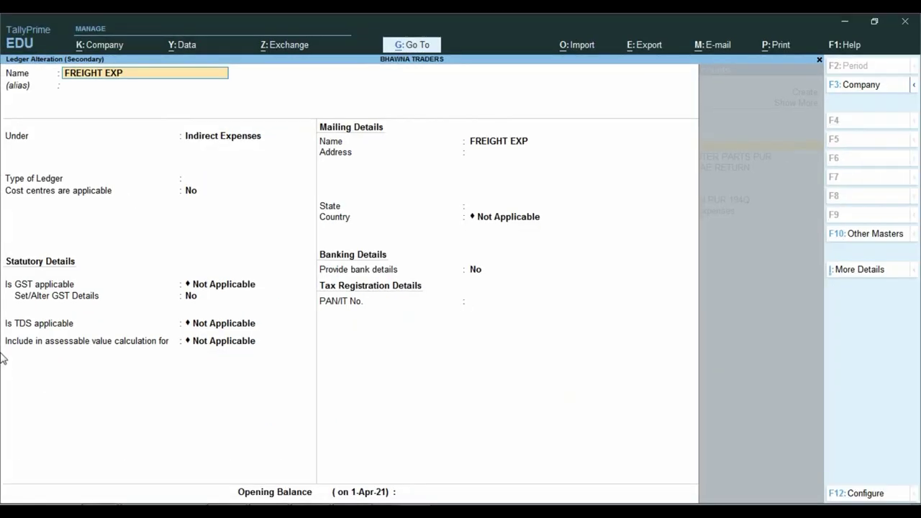
{"action": "key", "text": "ctrl"}
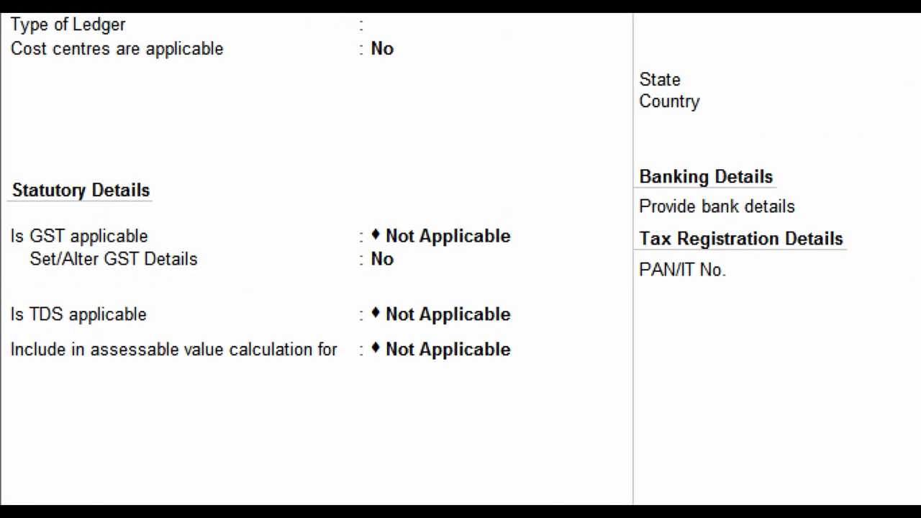
{"action": "left_click_drag", "start_coordinate": [162, 268], "coordinate": [170, 301]}
{"action": "mouse_move", "coordinate": [339, 271]}
{"action": "left_mouse_down"}
{"action": "mouse_move", "coordinate": [555, 411]}
{"action": "mouse_move", "coordinate": [587, 412]}
{"action": "left_mouse_up"}
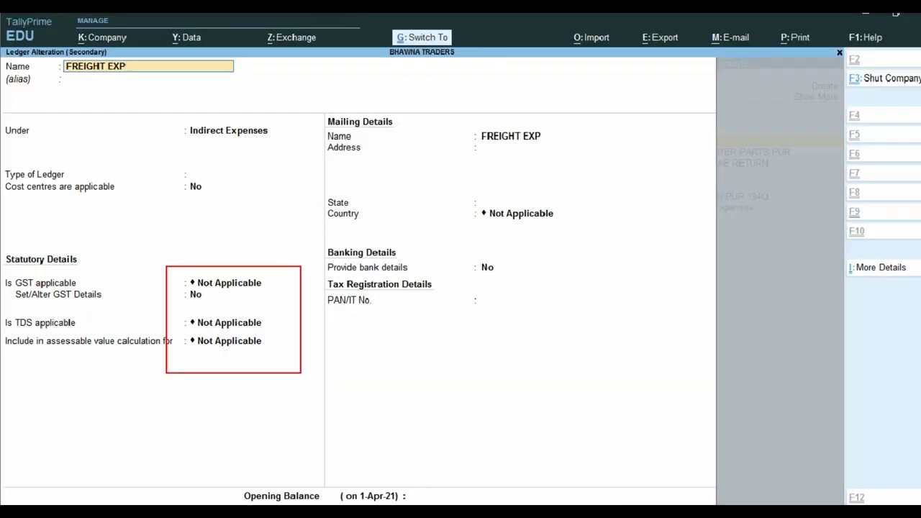
Return from the ledger master to the voucher and enter 5000 as the FREIGHT EXP amount.
{"action": "key", "text": "ctrl+a"}
{"action": "key", "text": "Return"}
{"action": "type", "text": "5,0"}
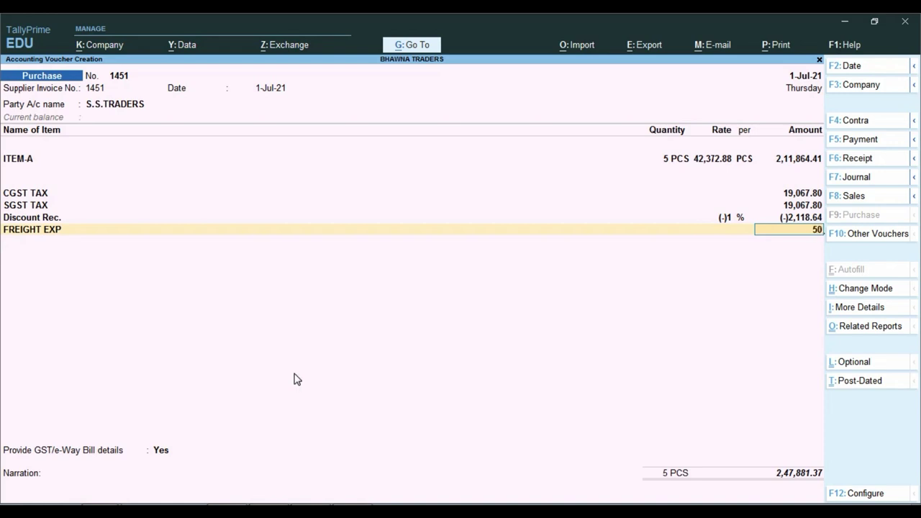
{"action": "type", "text": "00"}
{"action": "key", "text": "Return"}
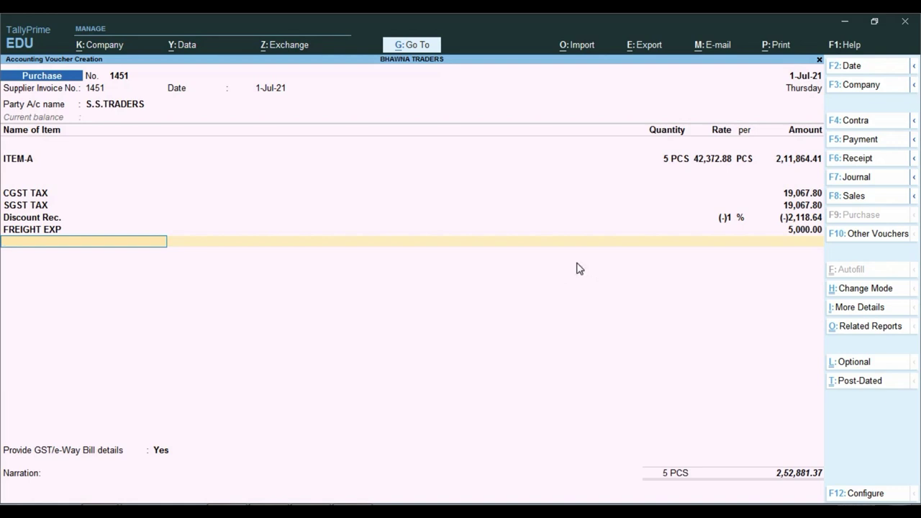
Add the TDS PAYABLE ON PUR 194Q ledger and review its group, duty type and nature of payment in the master.
{"action": "type", "text": "194"}
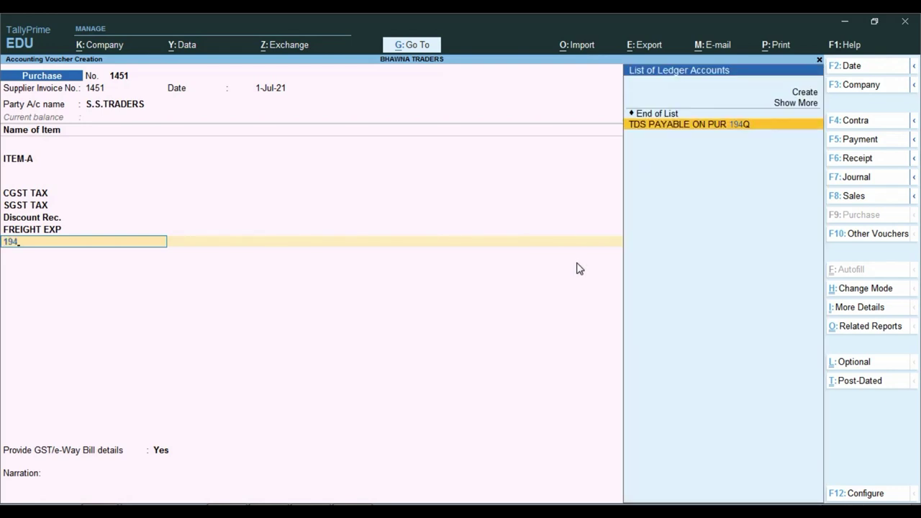
{"action": "key", "text": "Return"}
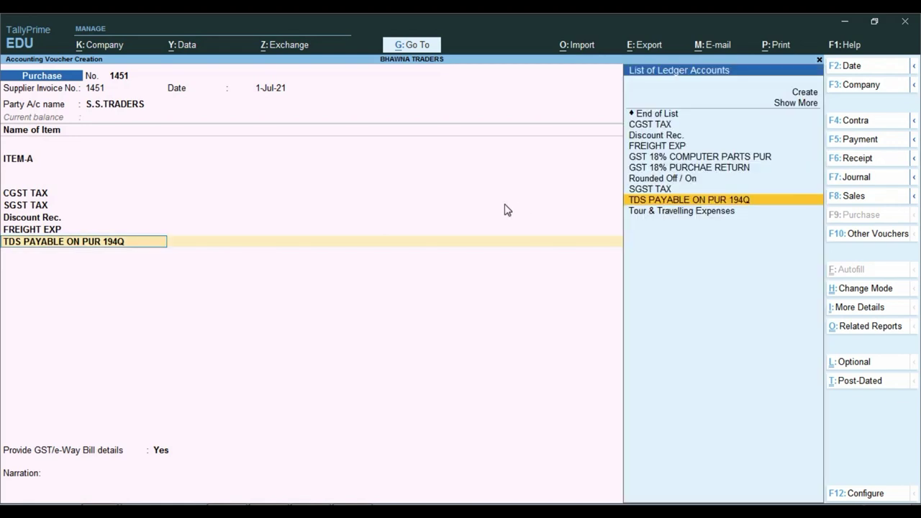
{"action": "key", "text": "BackSpace"}
{"action": "key", "text": "ctrl+Return"}
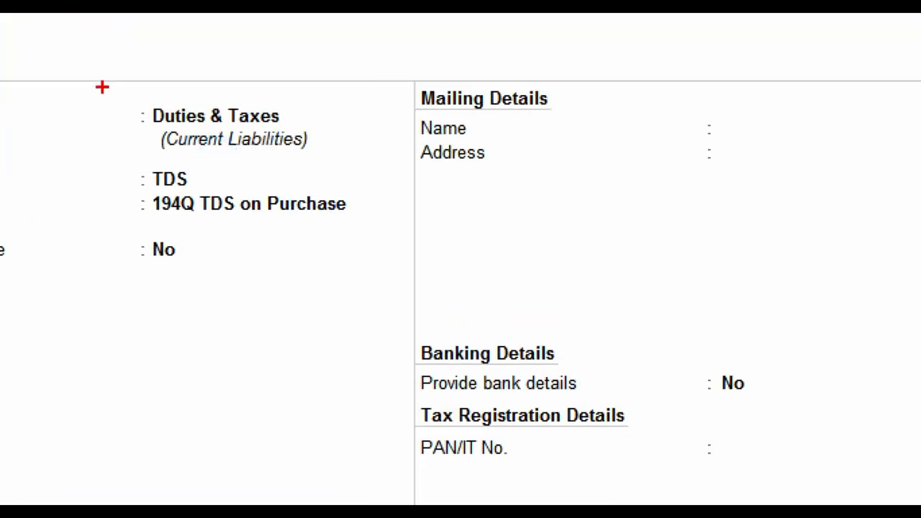
{"action": "left_click_drag", "start_coordinate": [159, 121], "coordinate": [254, 235]}
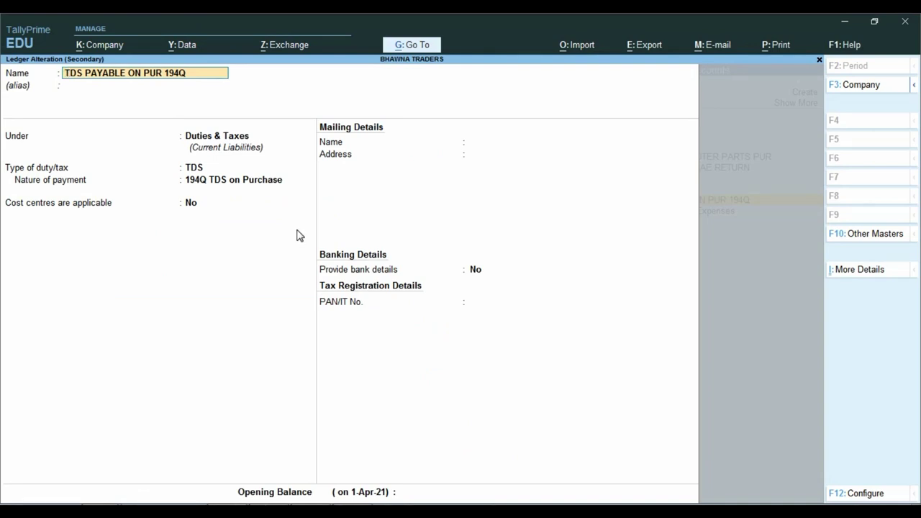
{"action": "key", "text": "ctrl"}
{"action": "key", "text": "ctrl+a"}
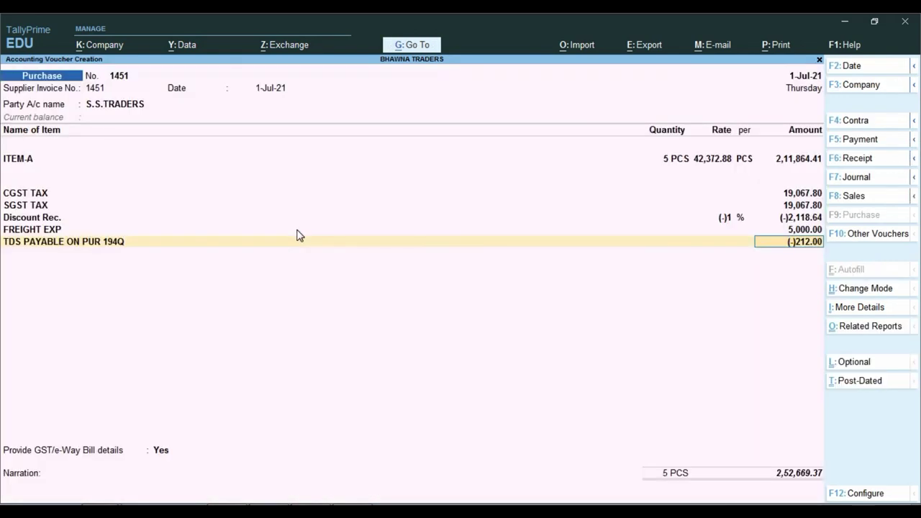
Accept the calculated TDS amount and add the Rounded Off / On ledger with its automatic rounding amount.
{"action": "key", "text": "ctrl"}
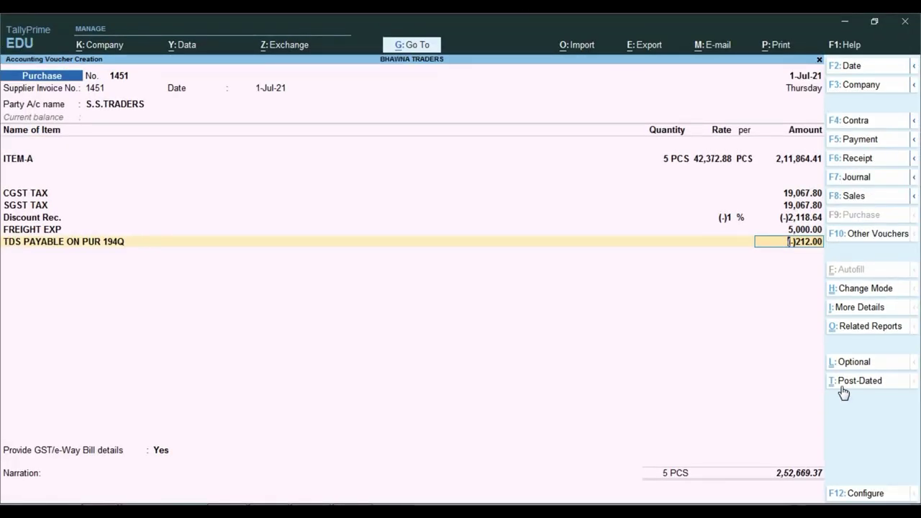
{"action": "key", "text": "Return"}
{"action": "type", "text": "r"}
{"action": "key", "text": "Return"}
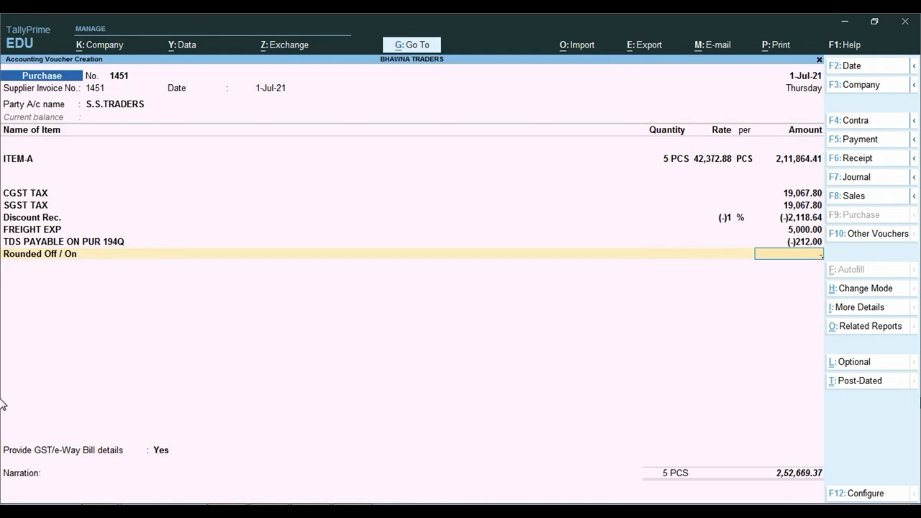
{"action": "key", "text": "Return"}
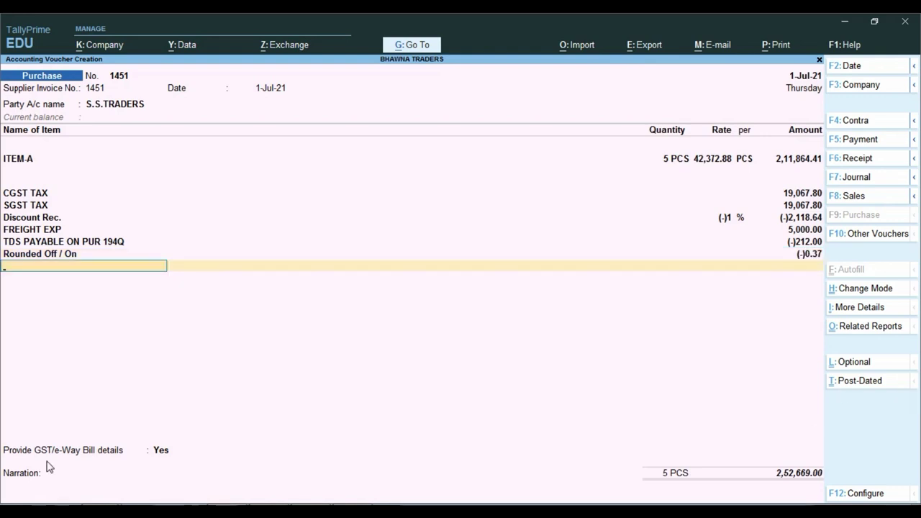
Compare the voucher total with the party's credit amount in the spreadsheet journal entry, then return to TallyPrime.
{"action": "key", "text": "ctrl"}
{"action": "left_click_drag", "start_coordinate": [754, 458], "coordinate": [840, 490]}
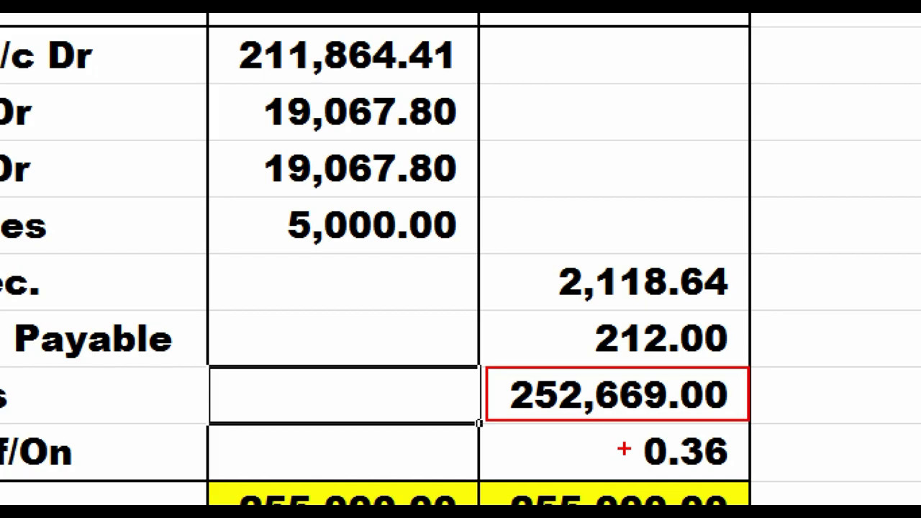
{"action": "key", "text": "alt+Tab"}
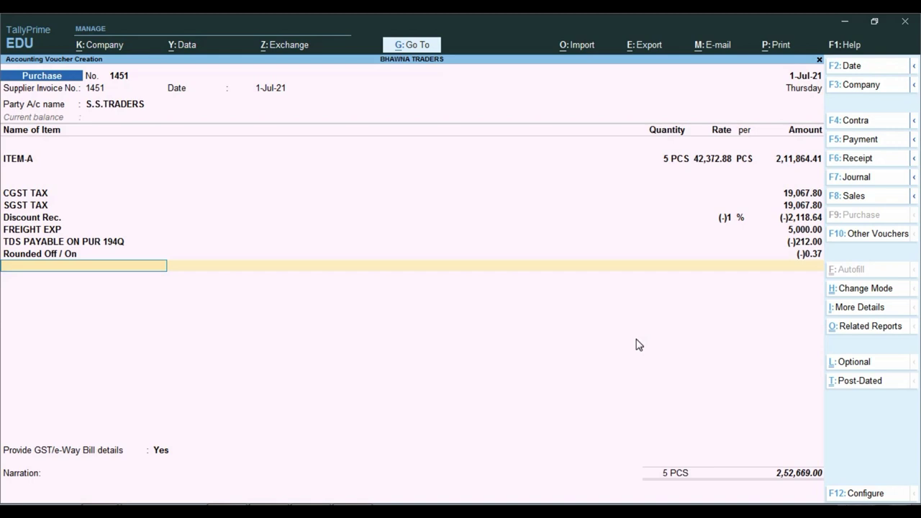
Examine the voucher's GST tax analysis and its TDS tax analysis for 194Q, including taxable value, rate and duty.
{"action": "key", "text": "ctrl"}
{"action": "key", "text": "ctrl+o"}
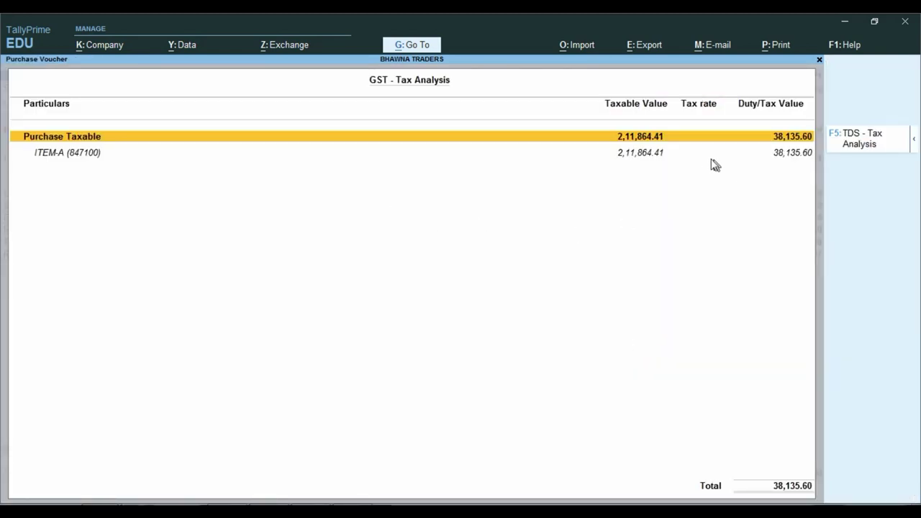
{"action": "mouse_move", "coordinate": [408, 88]}
{"action": "left_mouse_down"}
{"action": "mouse_move", "coordinate": [590, 124]}
{"action": "mouse_move", "coordinate": [663, 206]}
{"action": "left_mouse_up"}
{"action": "mouse_move", "coordinate": [741, 89]}
{"action": "left_mouse_down"}
{"action": "mouse_move", "coordinate": [895, 243]}
{"action": "mouse_move", "coordinate": [869, 231]}
{"action": "left_mouse_up"}
{"action": "left_click", "coordinate": [871, 144]}
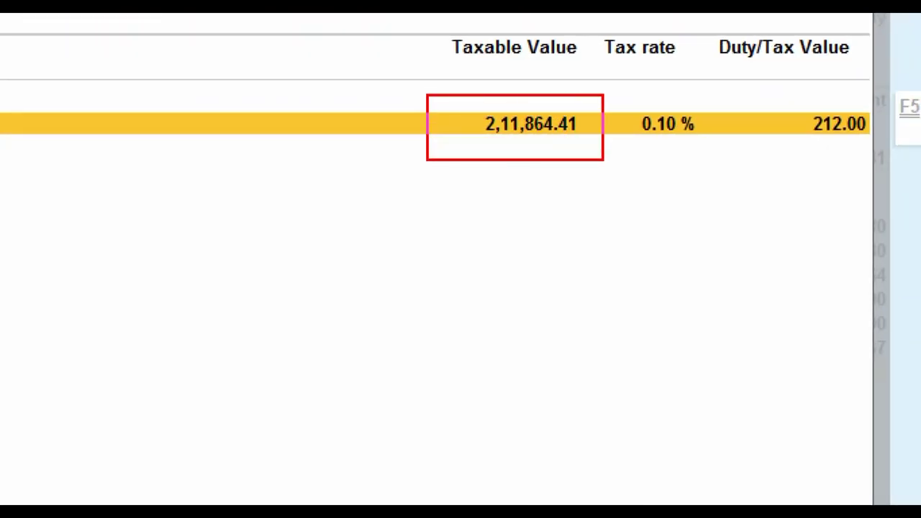
{"action": "left_click", "coordinate": [767, 128]}
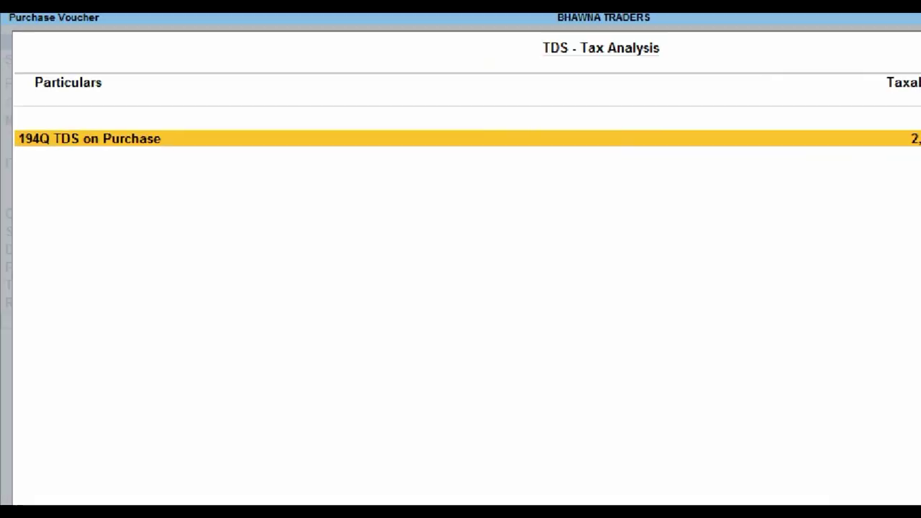
{"action": "left_click", "coordinate": [16, 147]}
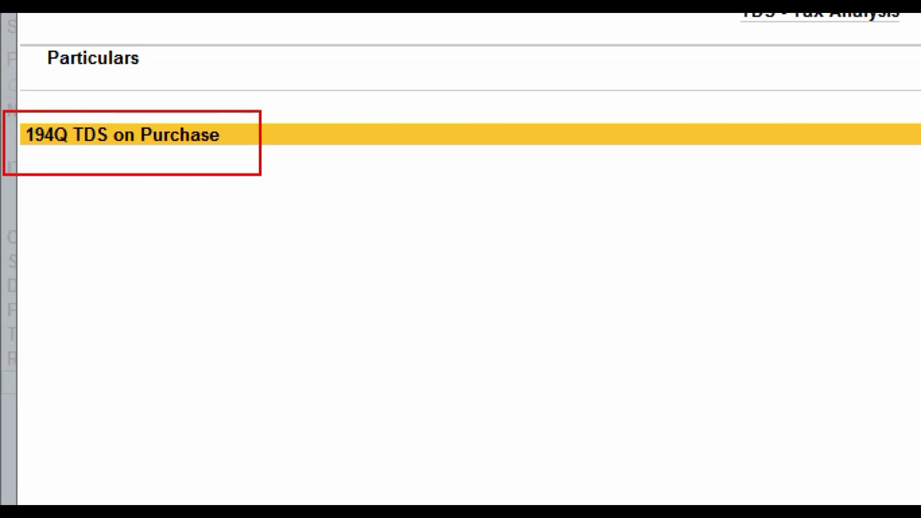
{"action": "key", "text": "Return"}
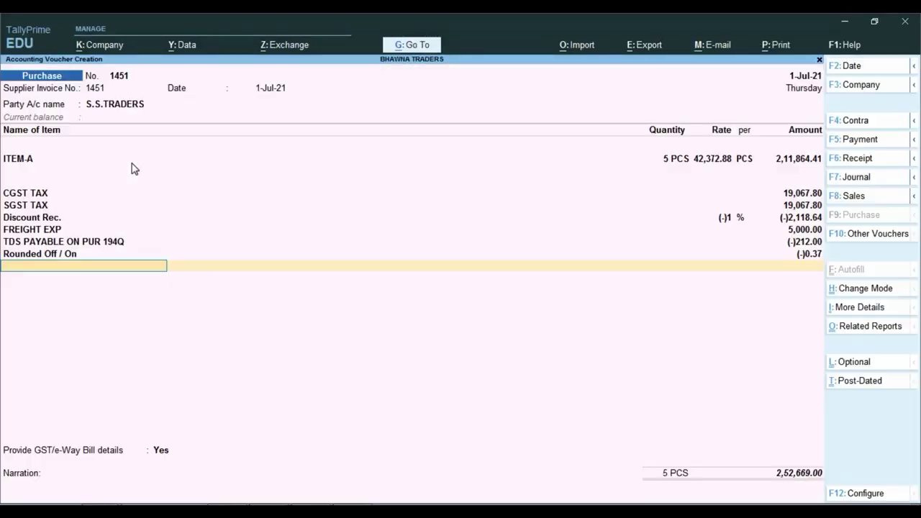
End the ledger list, set Provide GST/e-Way Bill details to No, and use New Ref 1451 in the S.S.TRADERS bill-wise details.
{"action": "key", "text": "Return"}
{"action": "key", "text": "Up"}
{"action": "key", "text": "Return"}
{"action": "key", "text": "Return"}
{"action": "key", "text": "Return"}
{"action": "key", "text": "Return"}
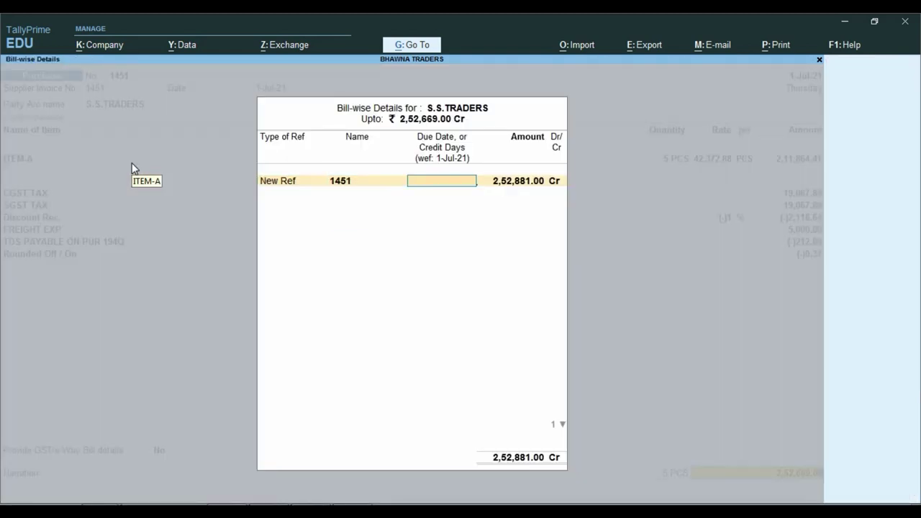